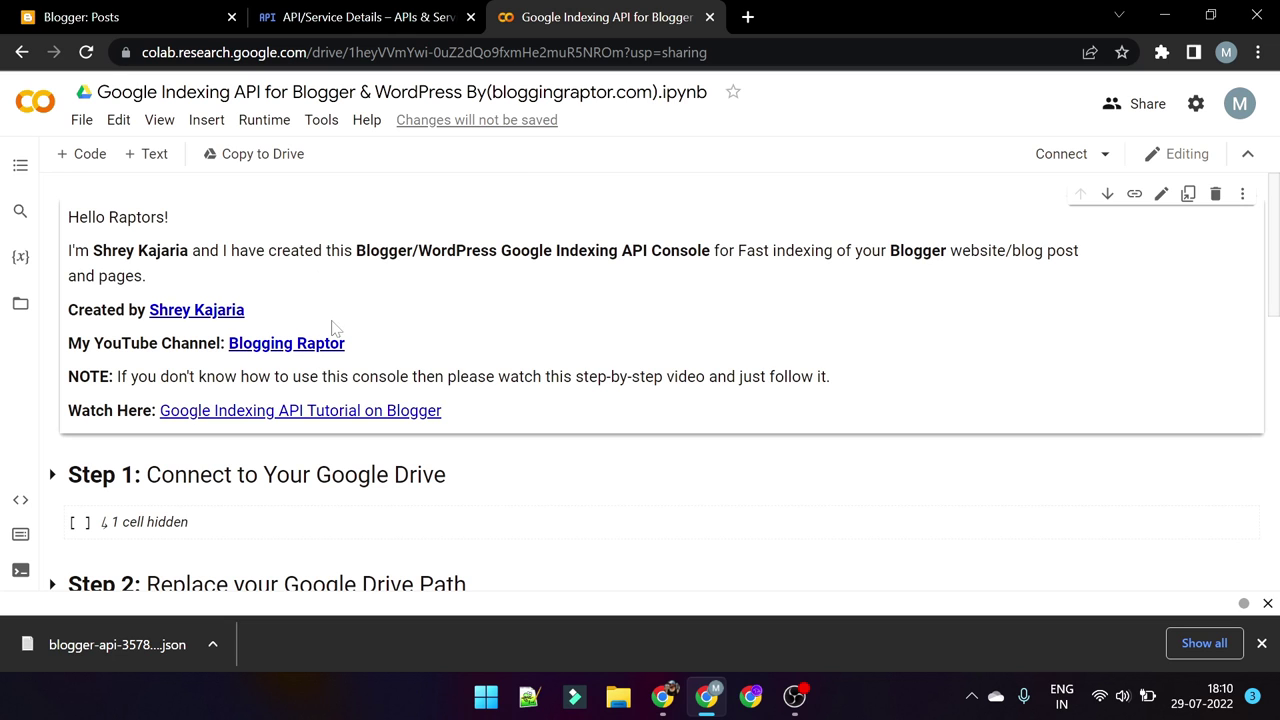
Step: Run the hidden cell under Step 1: Connect to Your Google Drive, accepting that the notebook was not authored by Google
scroll(264, 284, "down", 1)
scroll(264, 284, "down", 1)
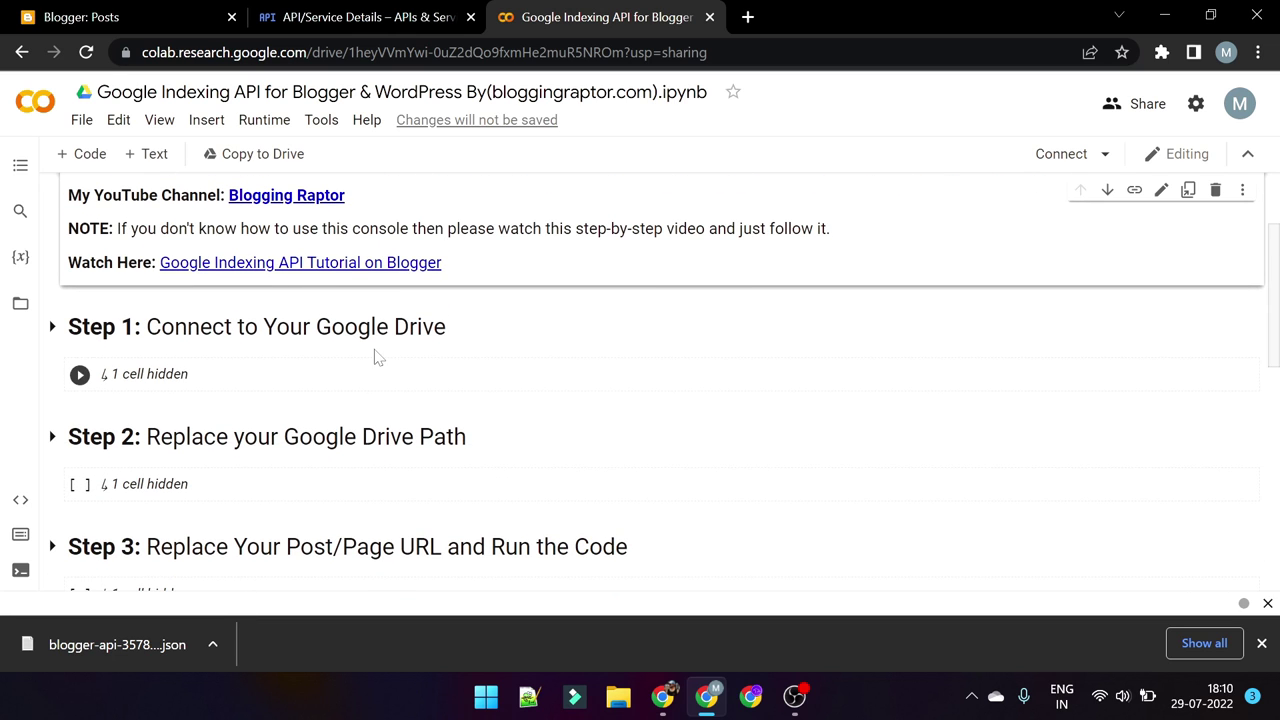
scroll(400, 520, "down", 1)
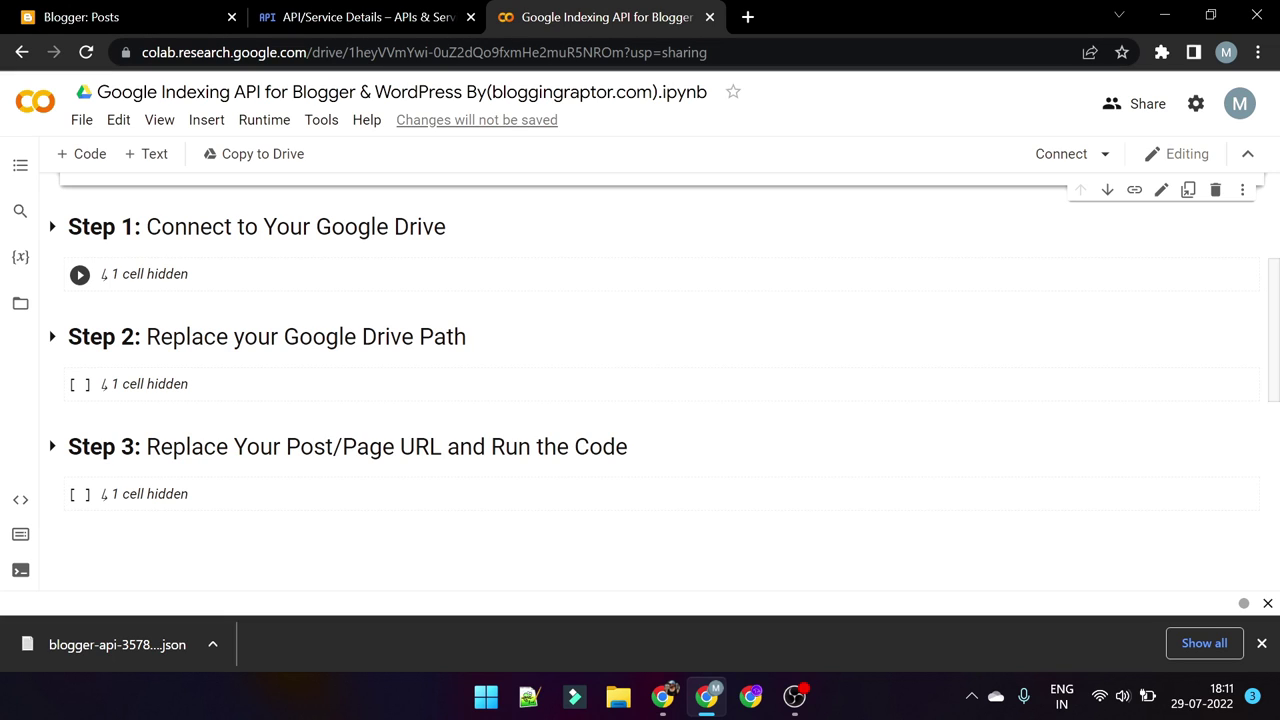
left_click(49, 172)
left_click(50, 475)
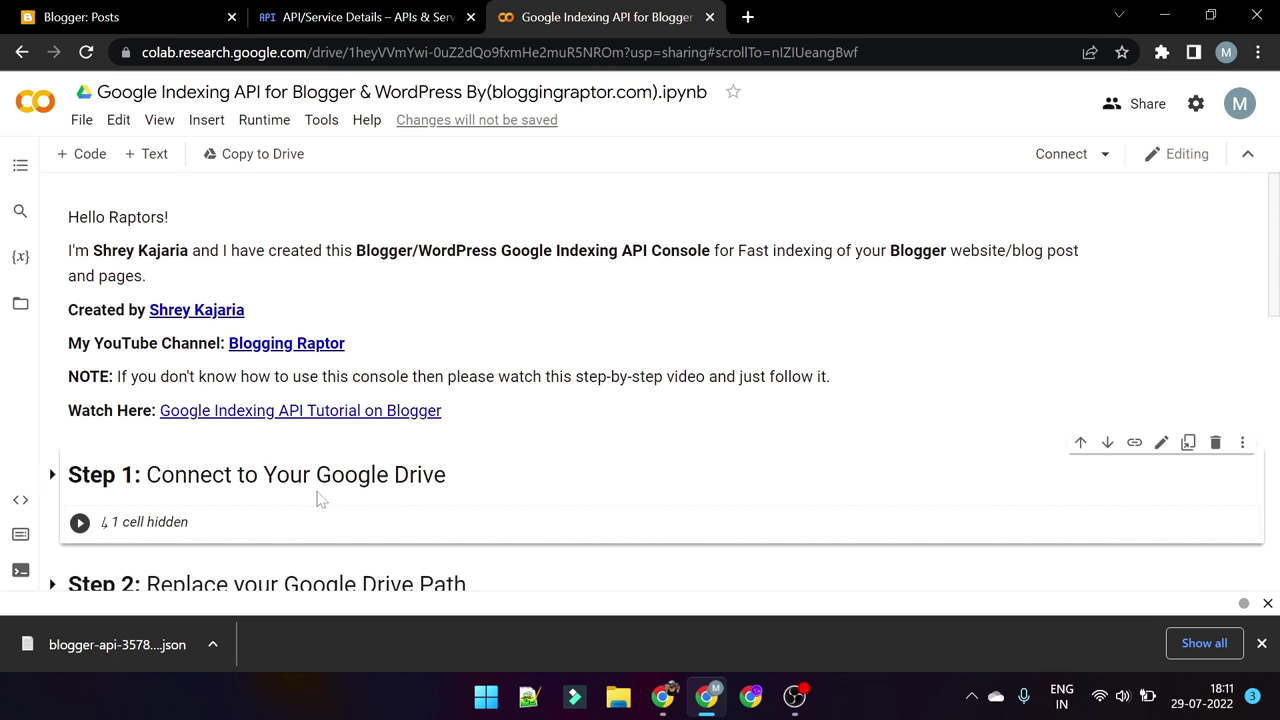
scroll(49, 577, "down", 2)
left_click(79, 292)
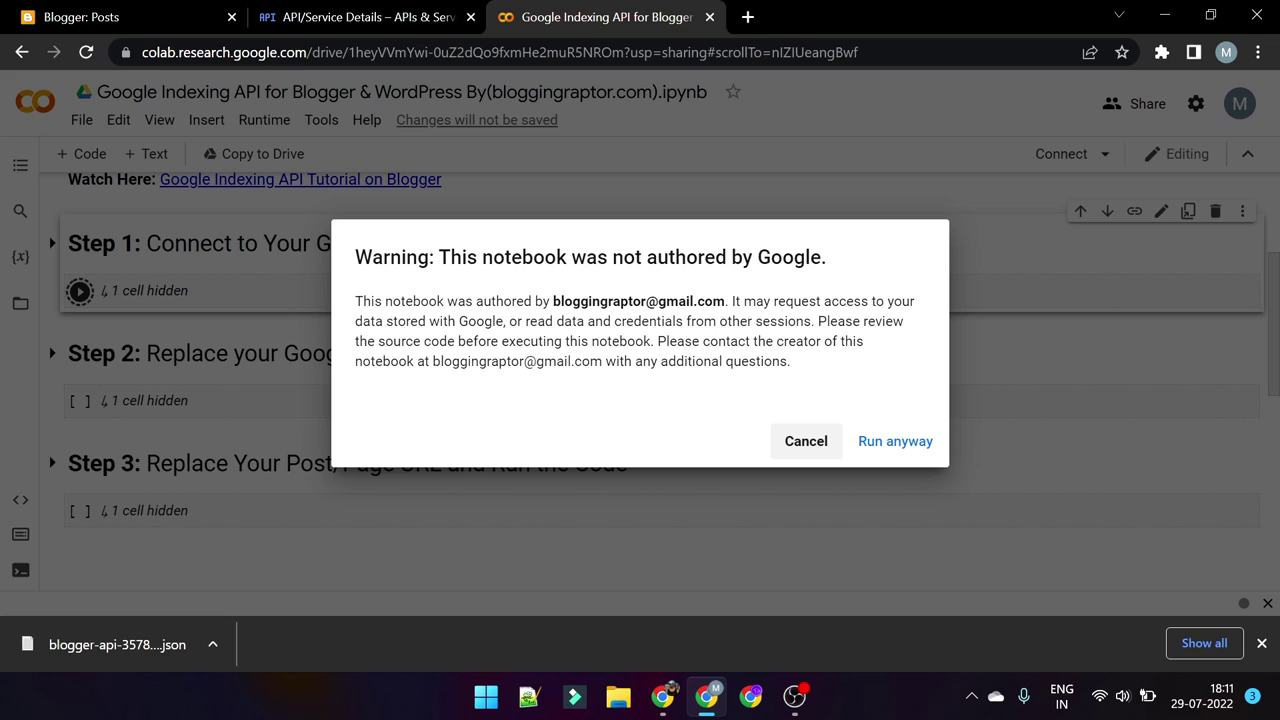
left_click(895, 445)
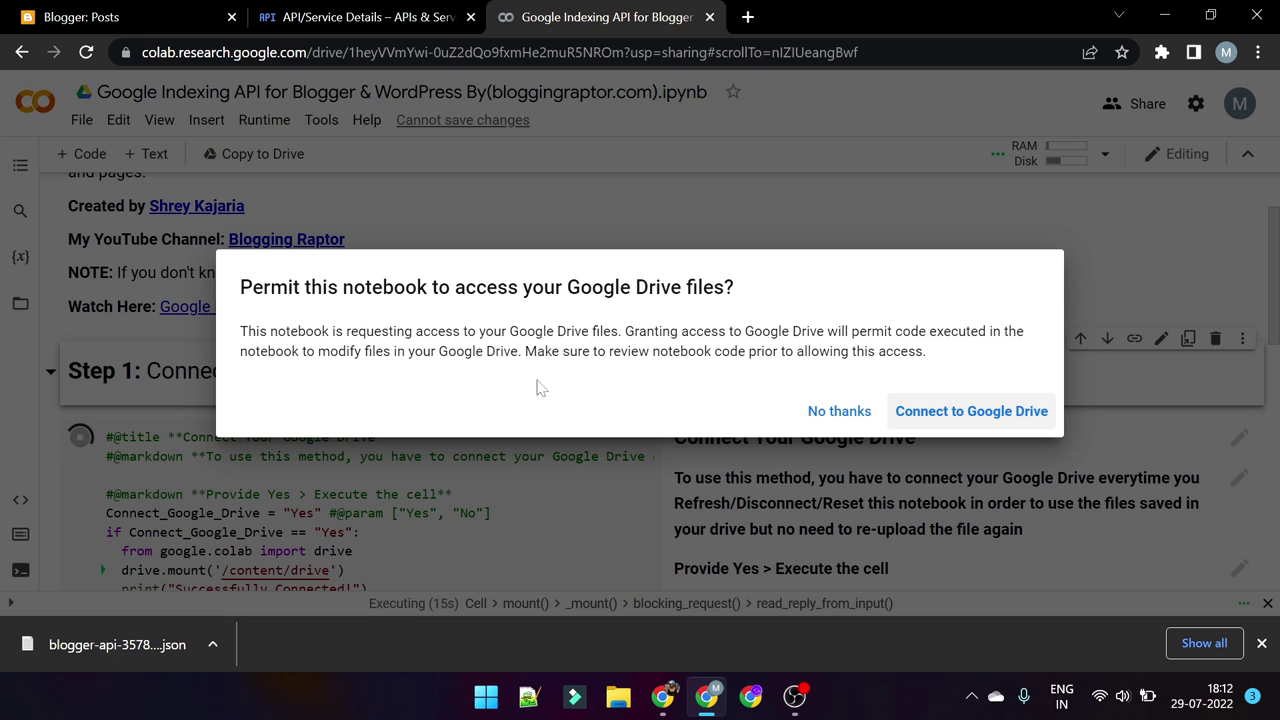
Step: Connect the notebook to Google Drive with the listed Google account and allow Google Drive for desktop the requested access
left_click(937, 416)
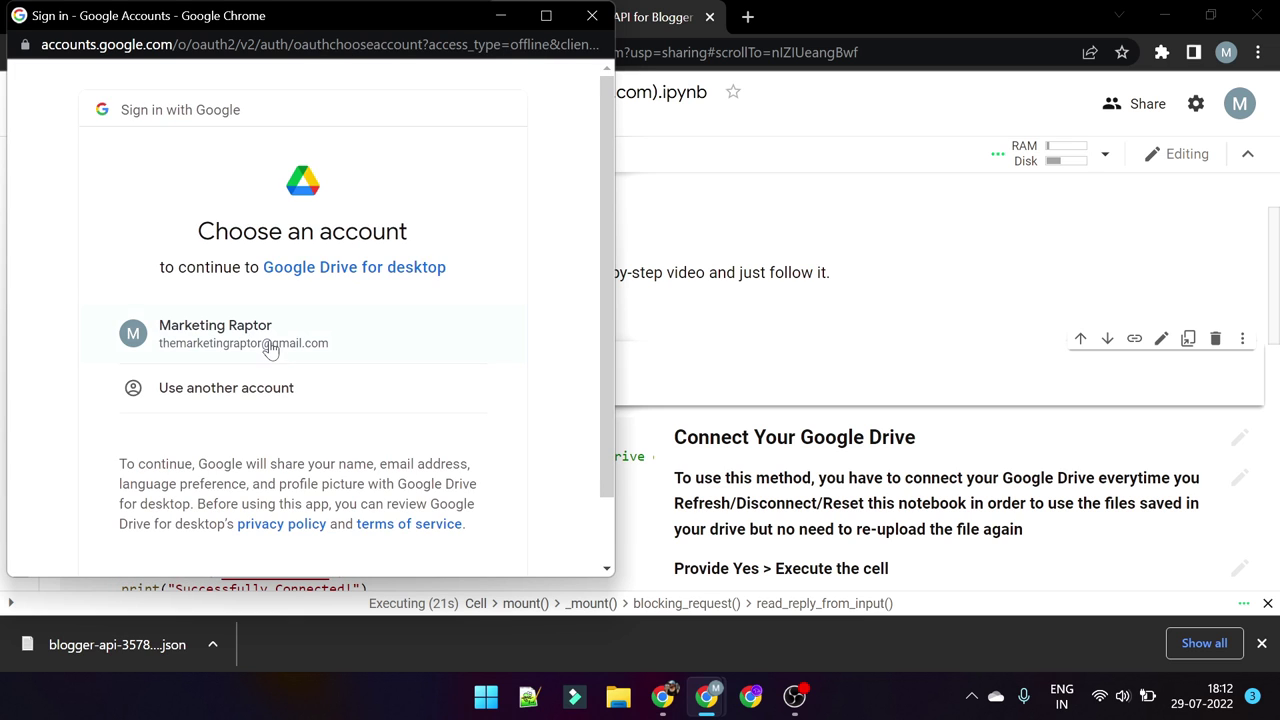
left_click(270, 343)
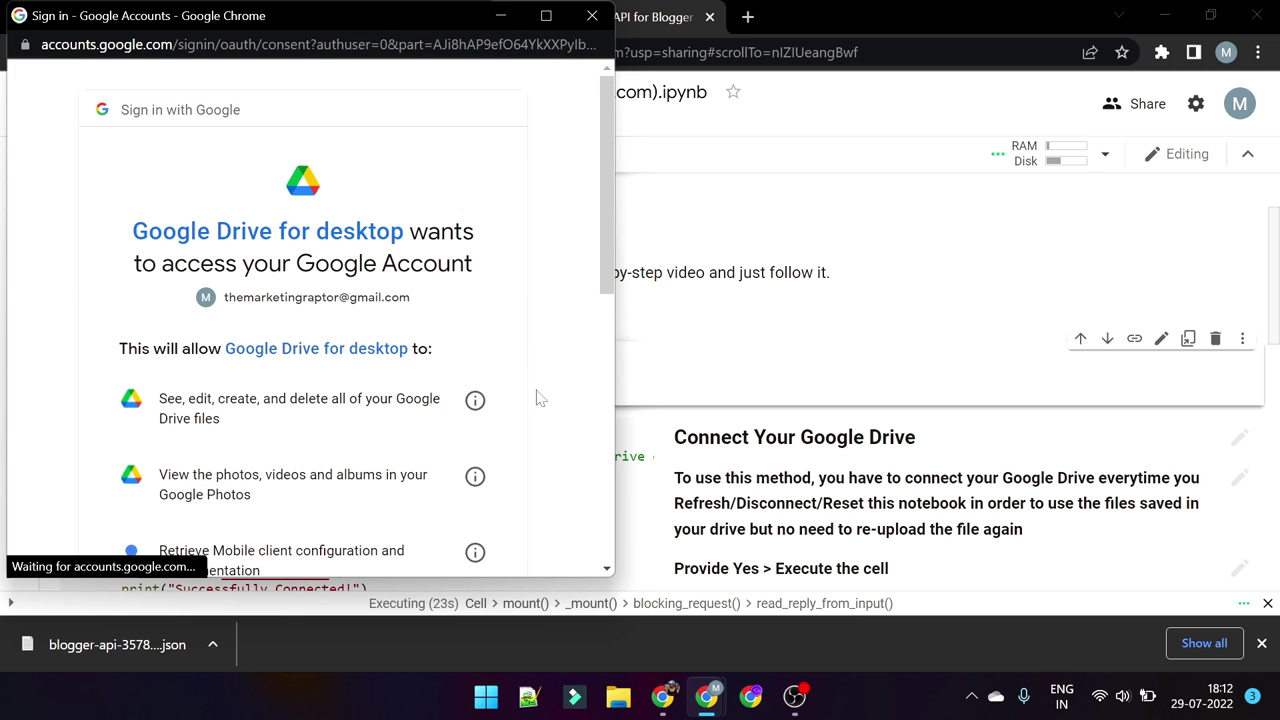
scroll(317, 323, "down", 8)
scroll(391, 408, "up", 8)
scroll(405, 270, "down", 2)
scroll(405, 270, "down", 5)
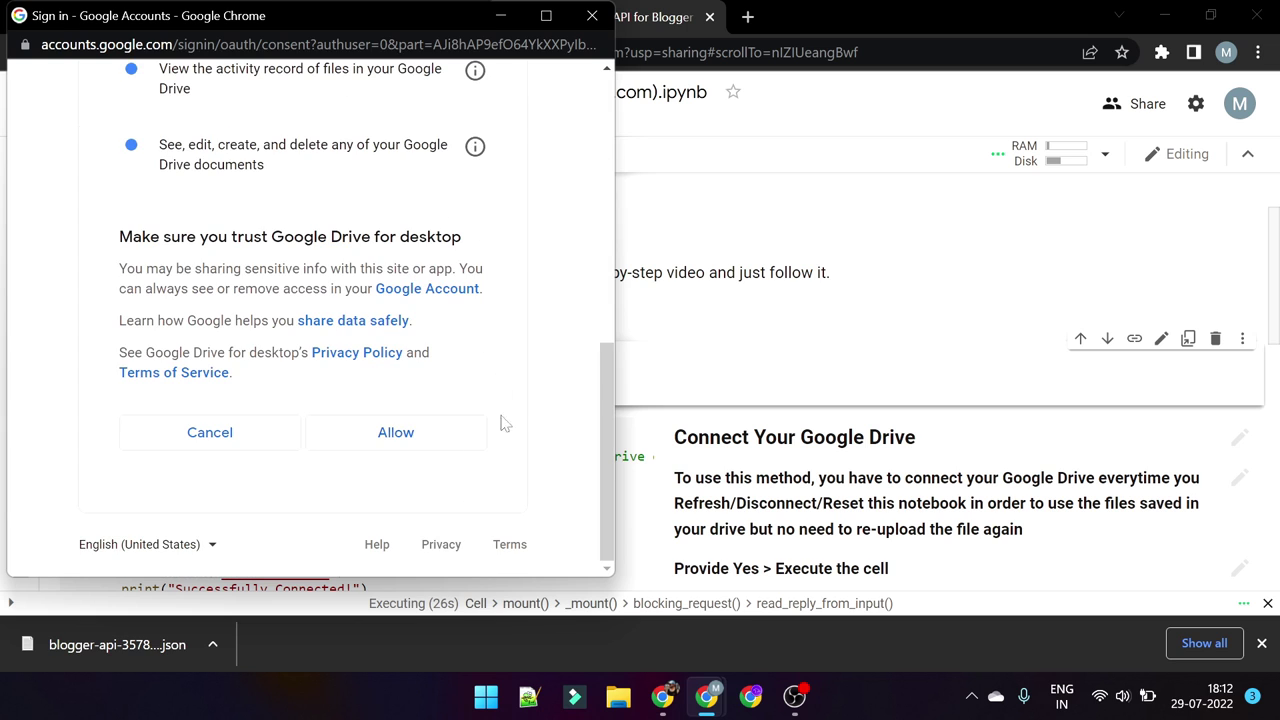
left_click(415, 432)
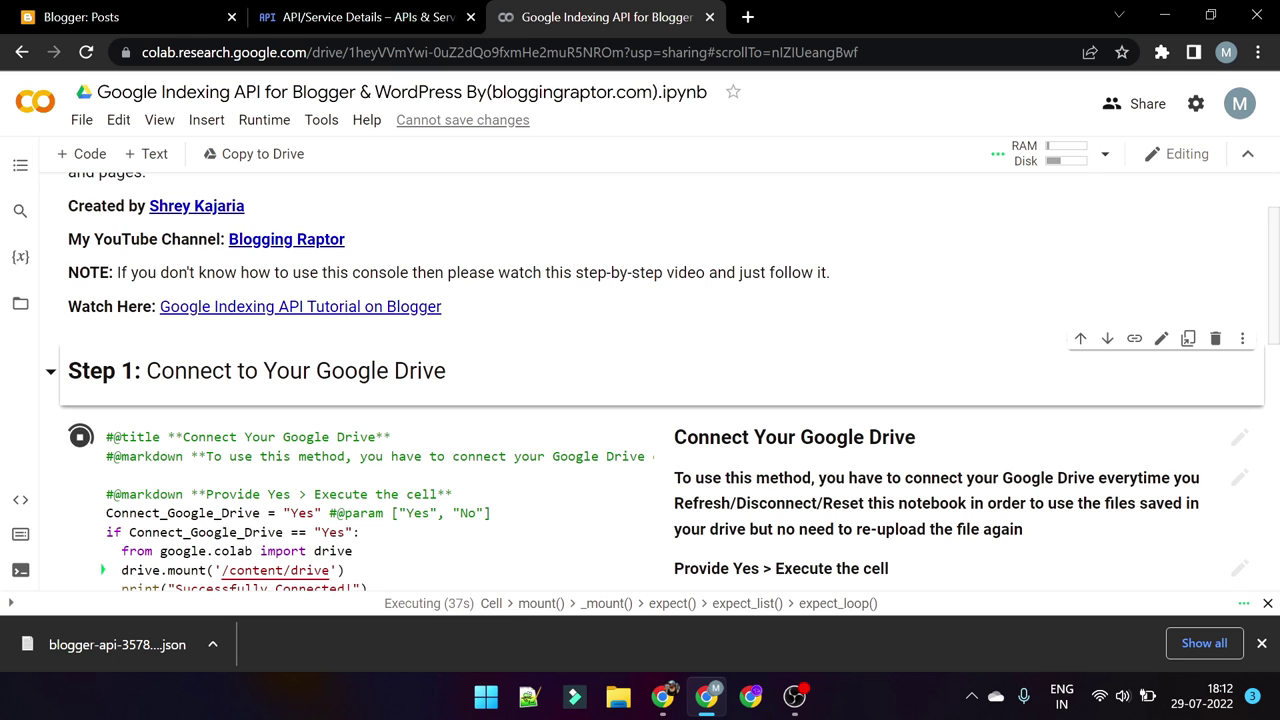
Step: Check the output of the Connect Your Google Drive cell and collapse the Step 1 section
scroll(563, 449, "down", 2)
scroll(563, 449, "up", 1)
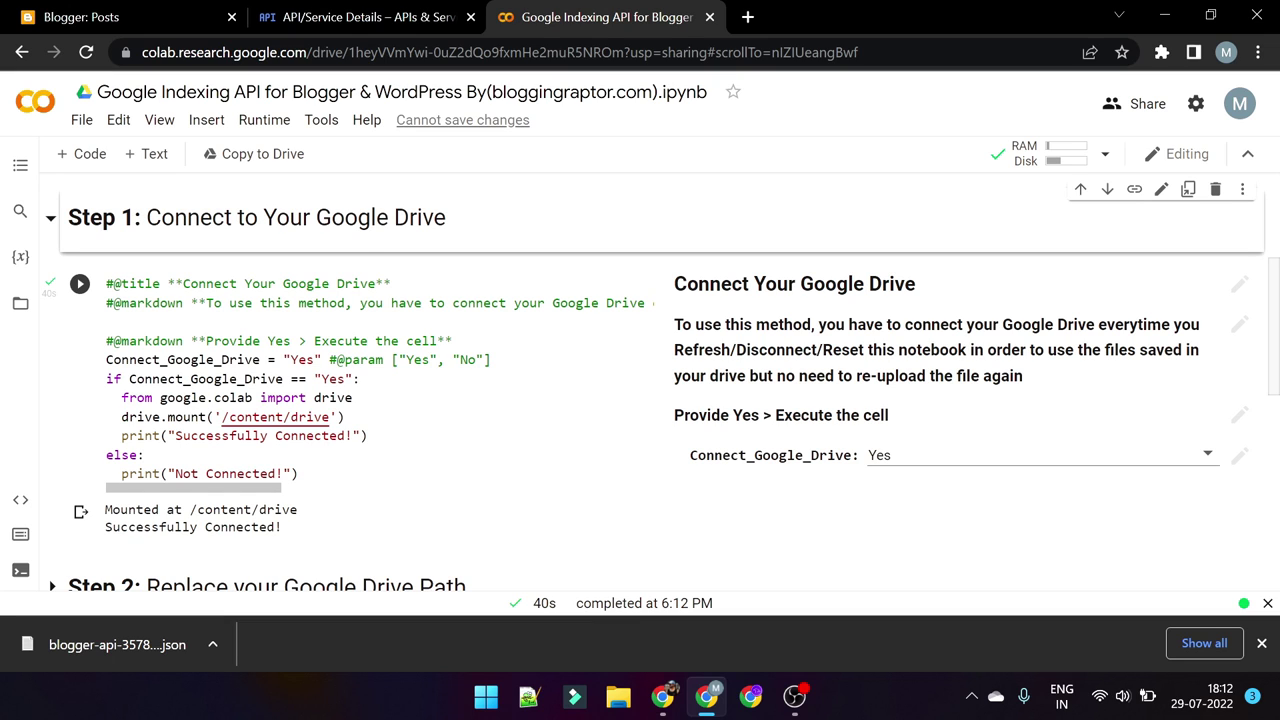
scroll(281, 540, "up", 1)
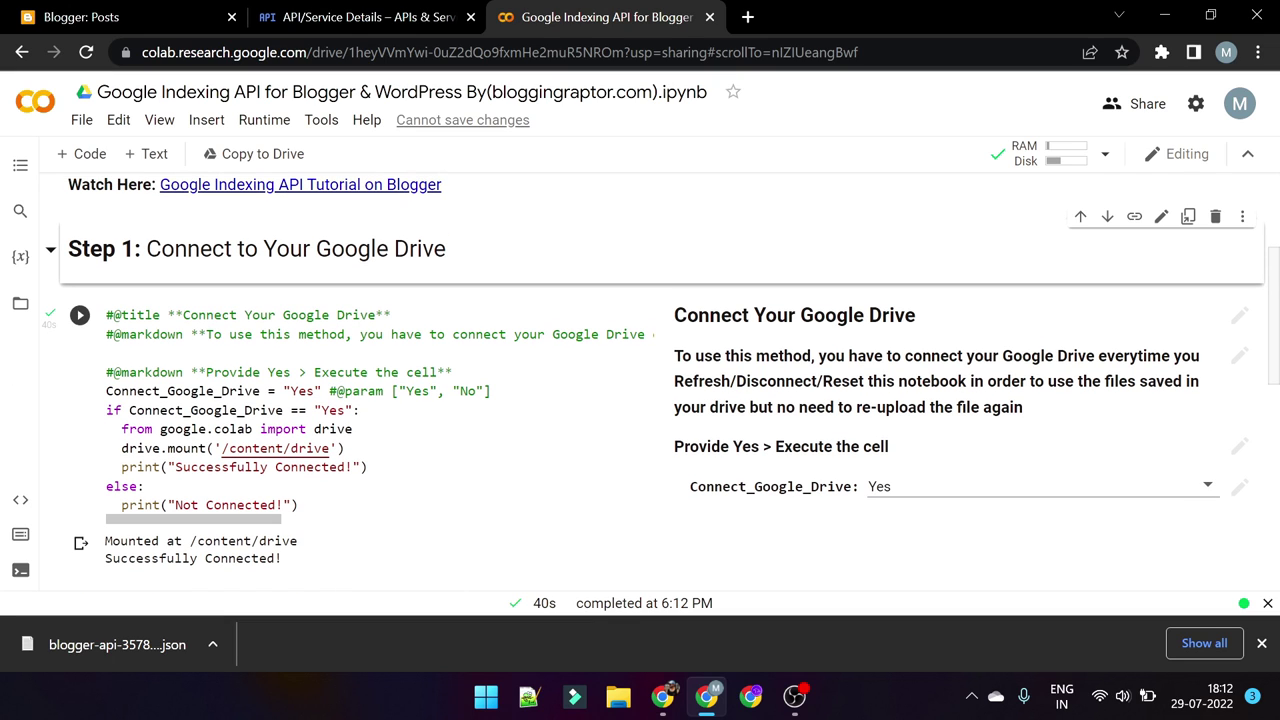
left_click(50, 250)
scroll(150, 370, "down", 1)
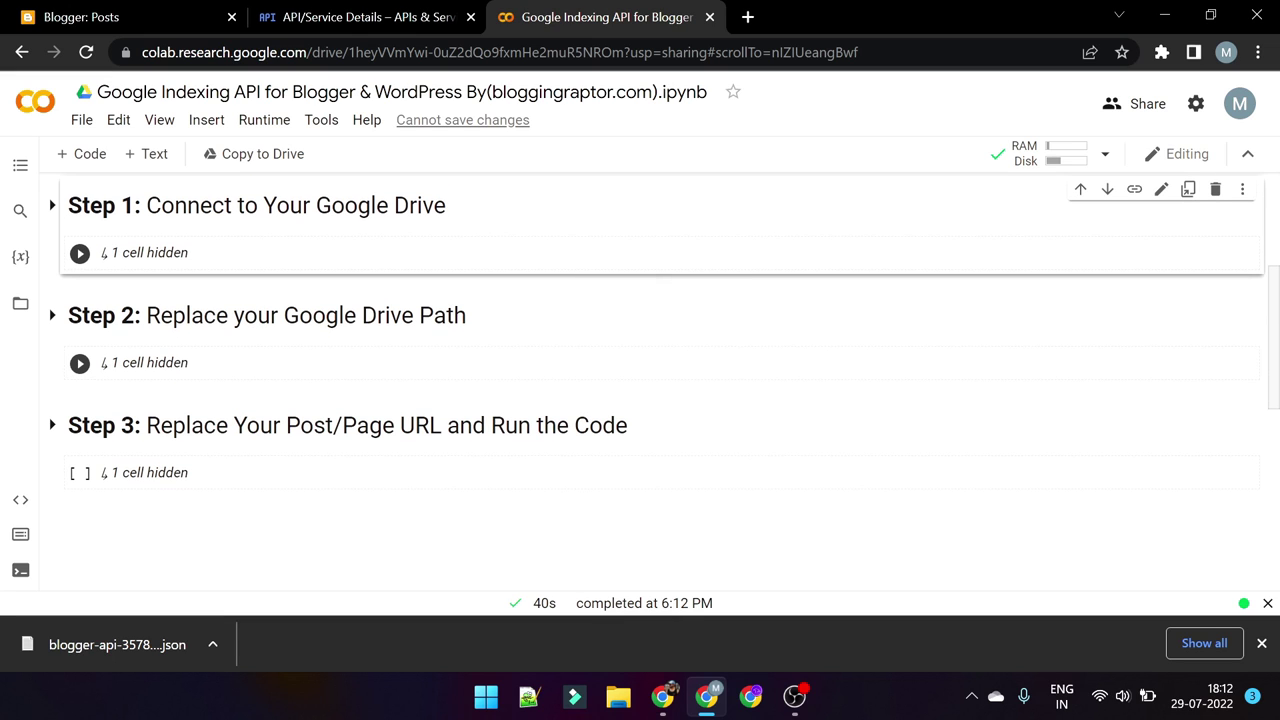
left_click(170, 318)
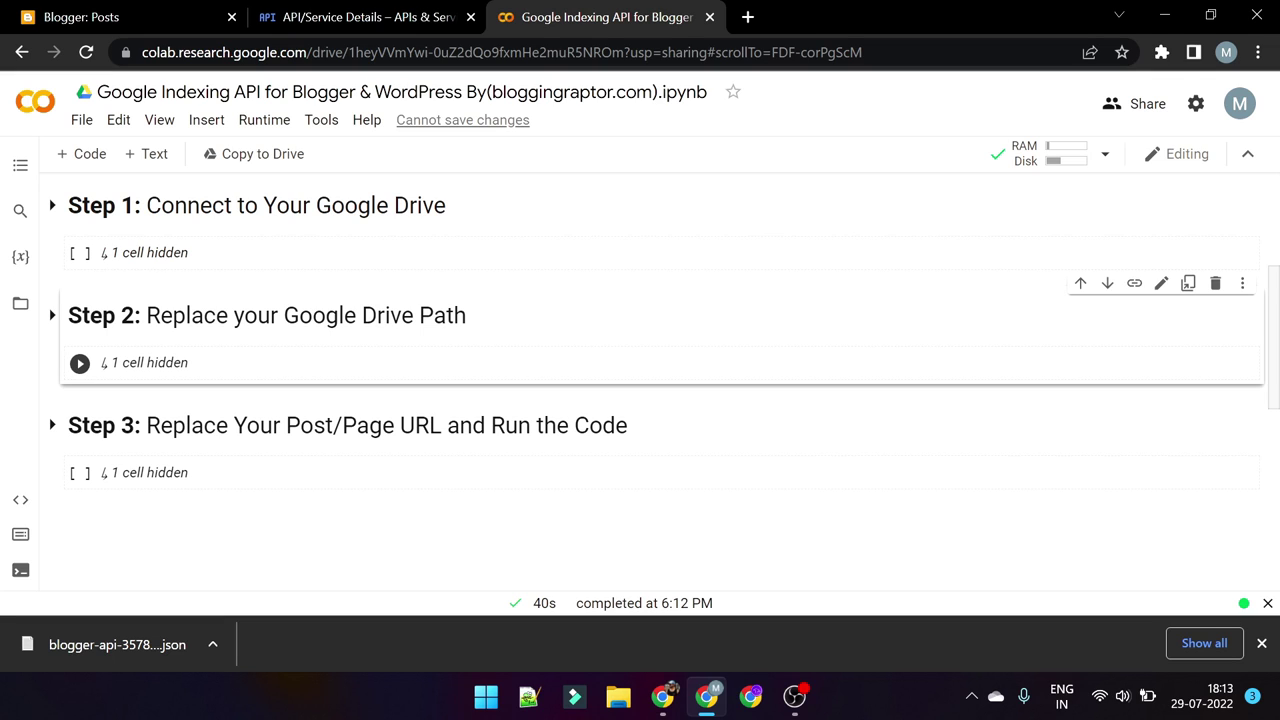
left_click(52, 316)
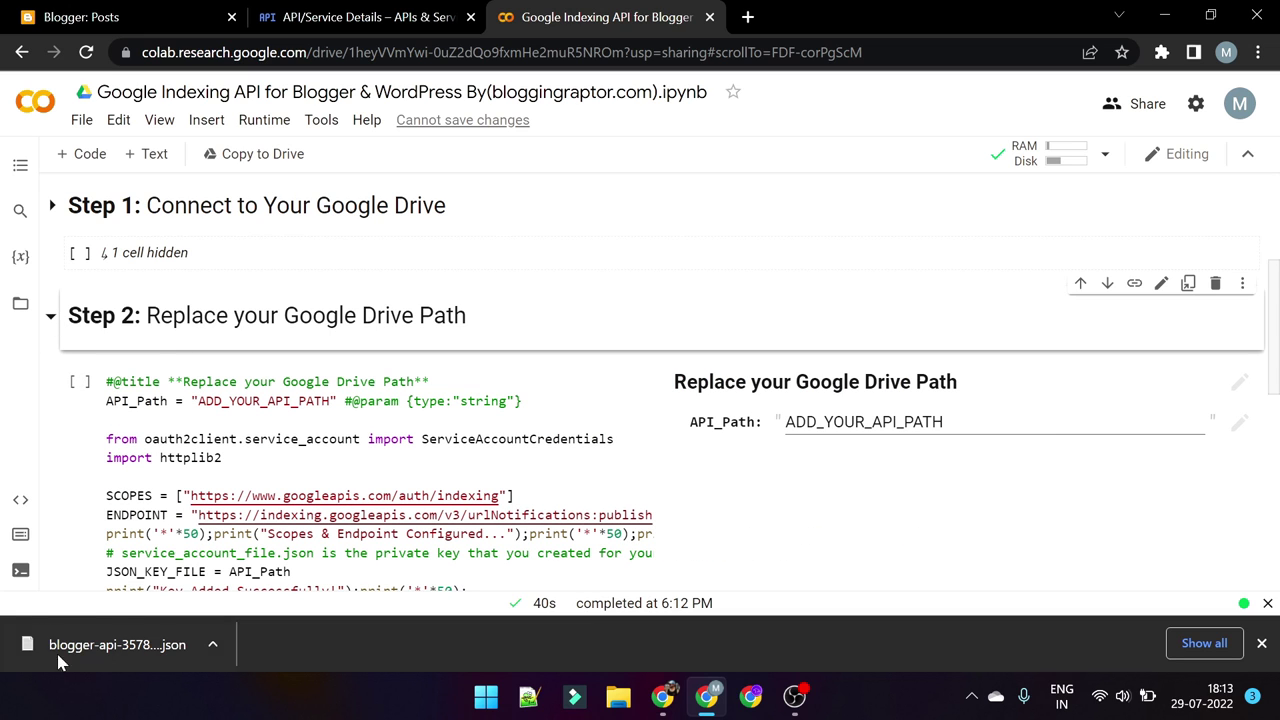
left_click(51, 317)
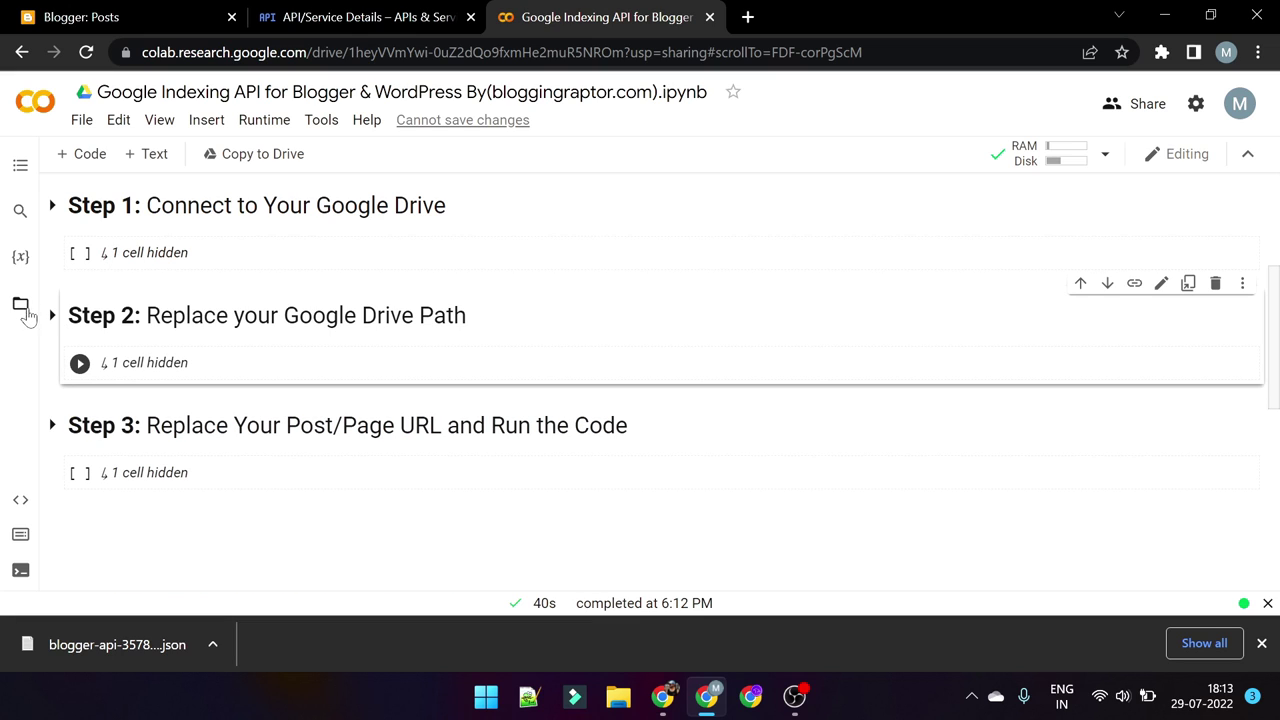
Step: Show the notebook's files and expand the drive folder and its MyDrive subfolder
left_click(20, 310)
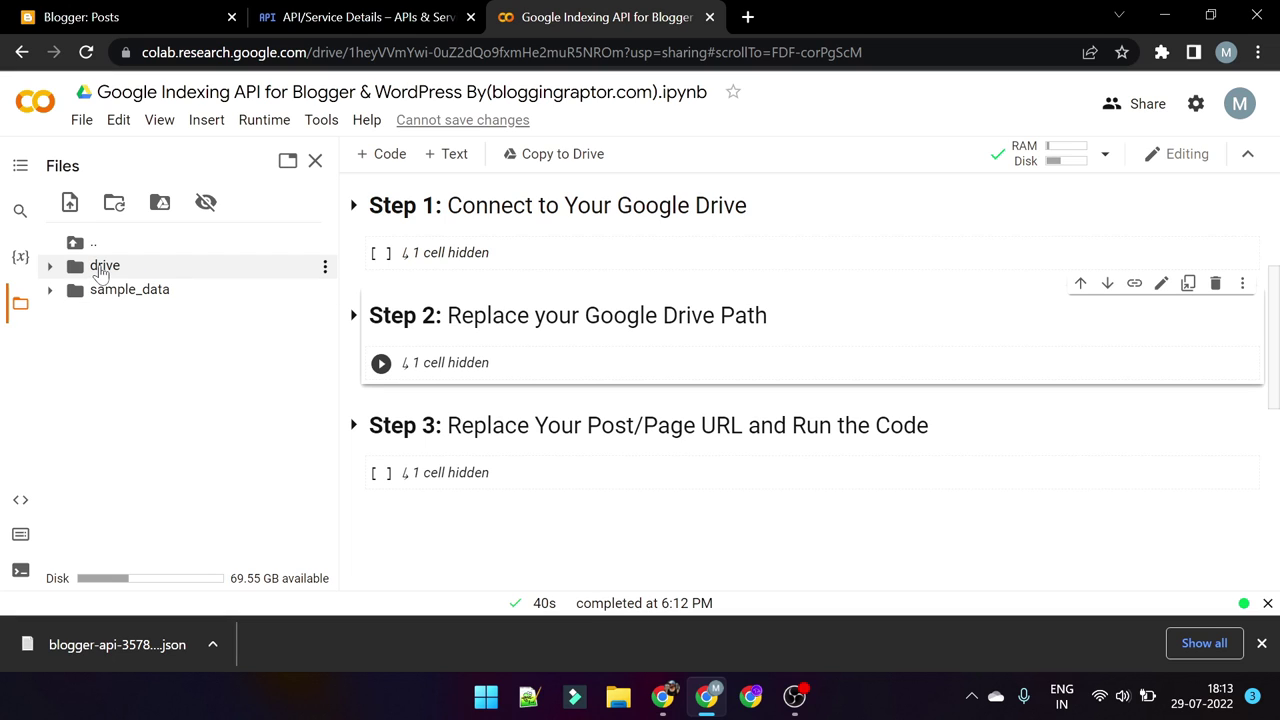
left_click(112, 270)
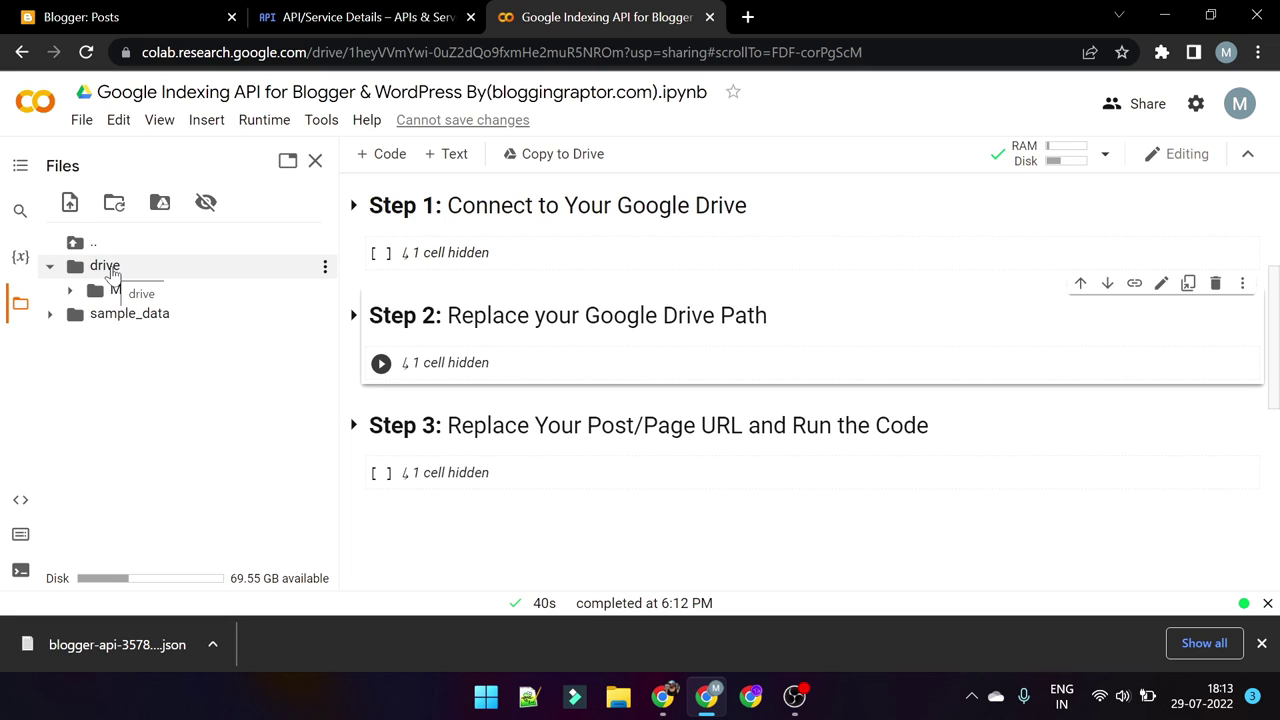
left_click(106, 270)
left_click(120, 266)
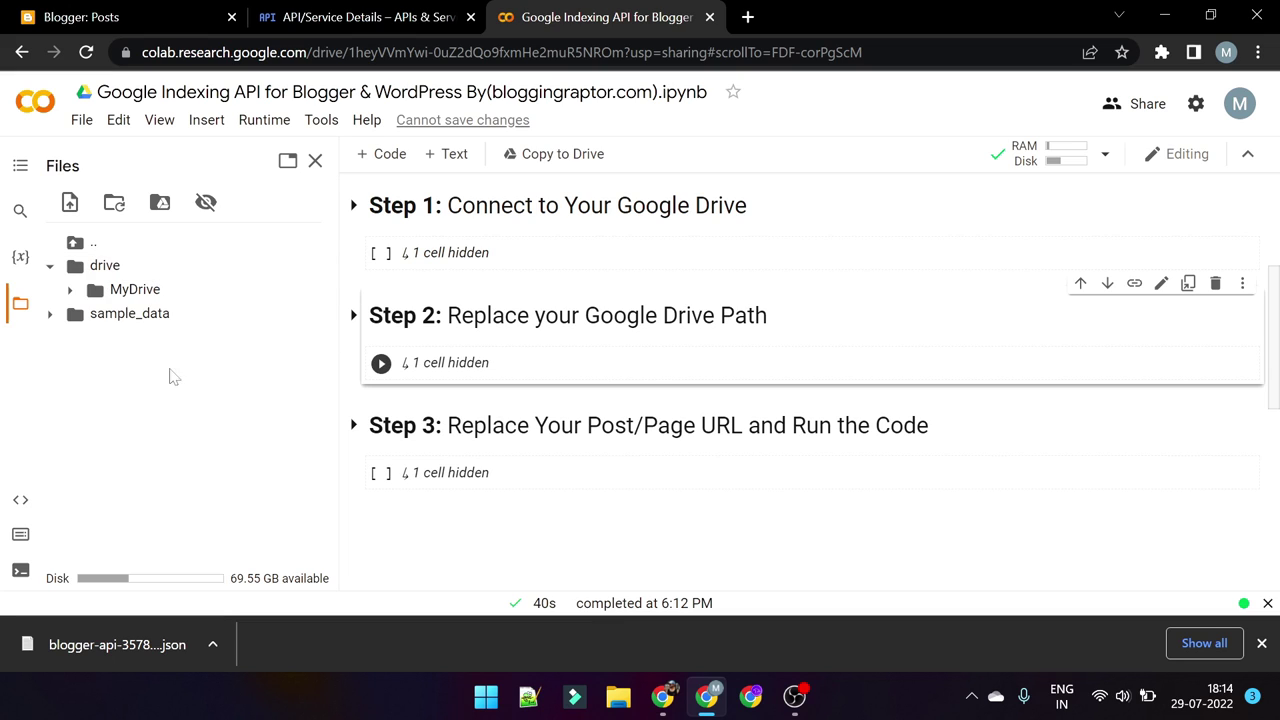
left_click(143, 295)
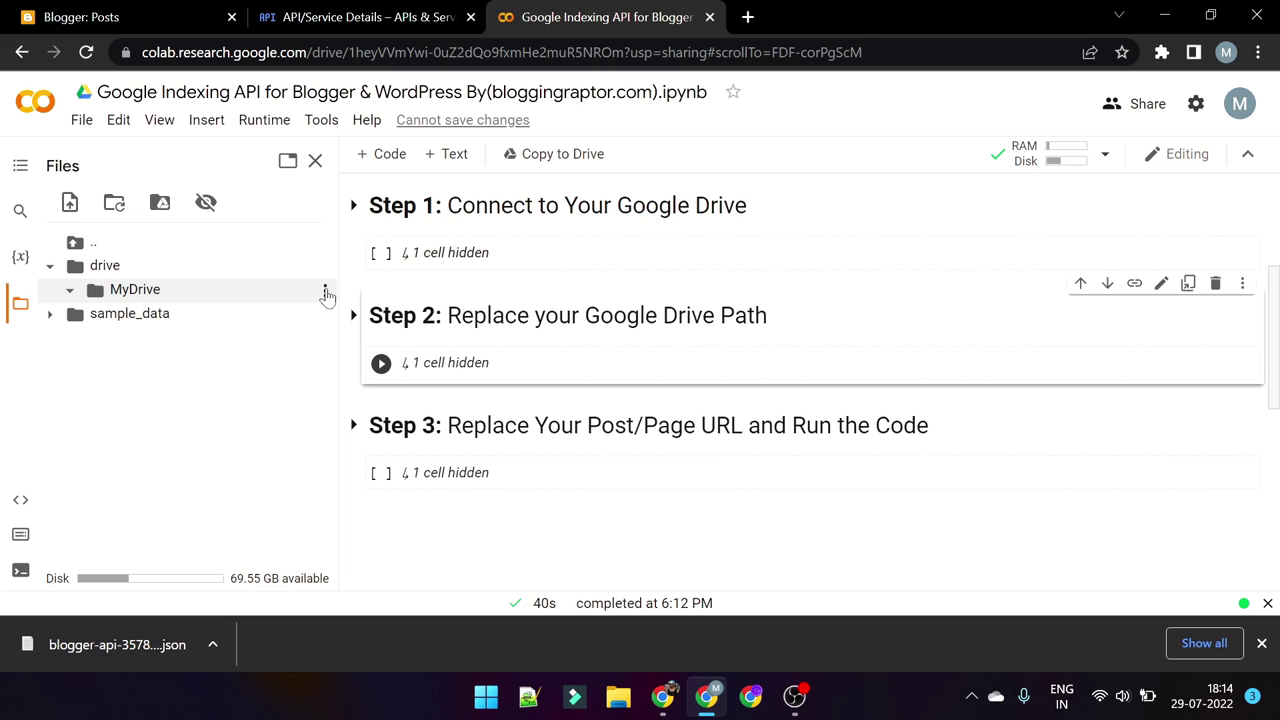
Step: Upload the blogger-api JSON key file from the Downloads folder into MyDrive
left_click(325, 293)
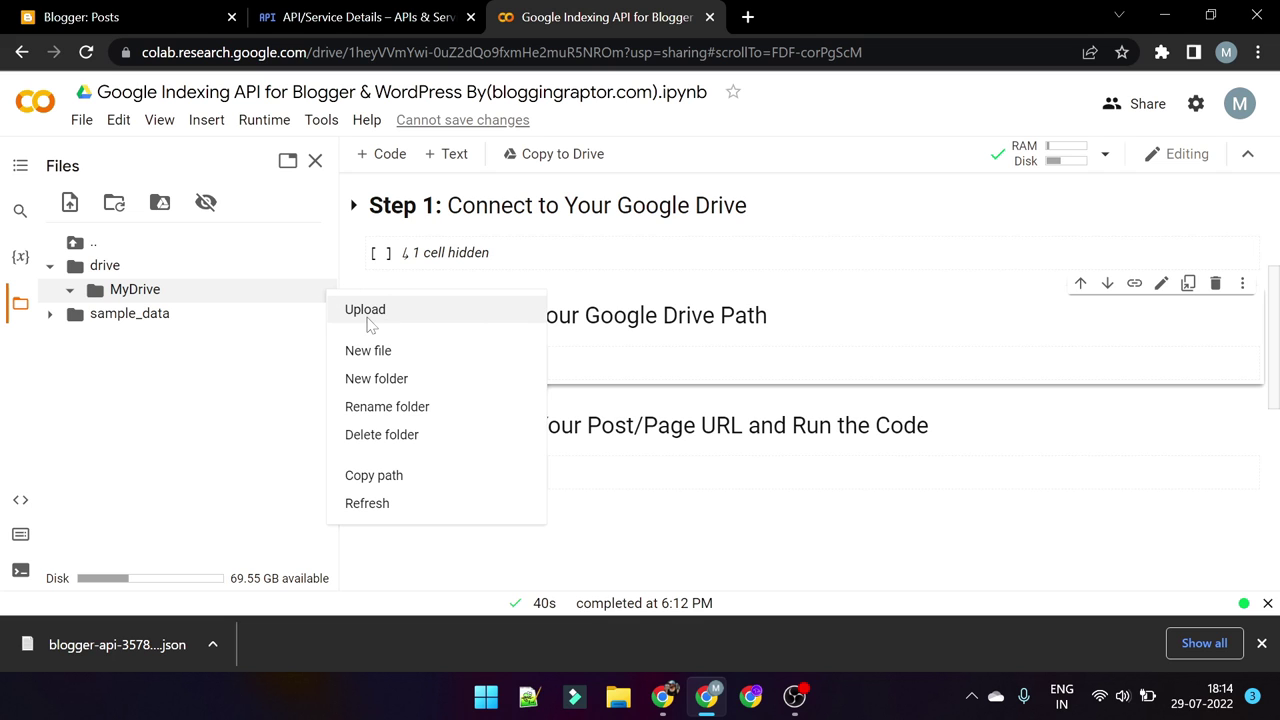
left_click(366, 310)
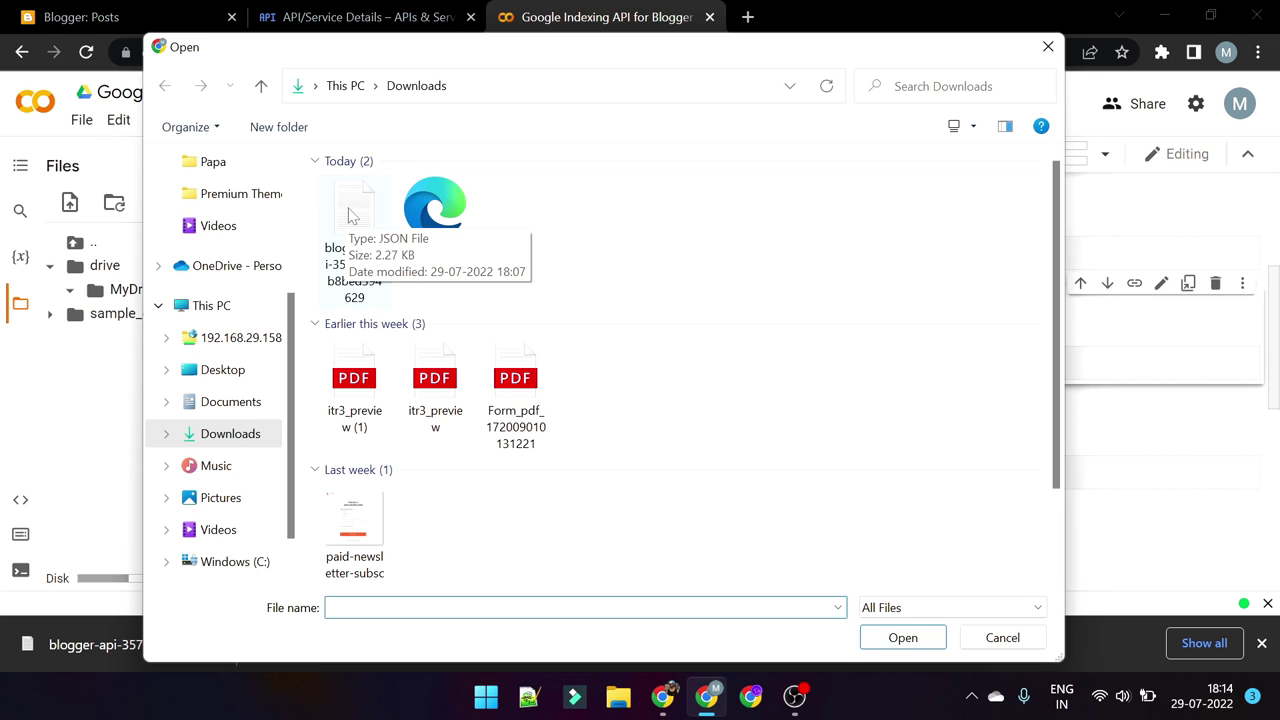
left_click(351, 216)
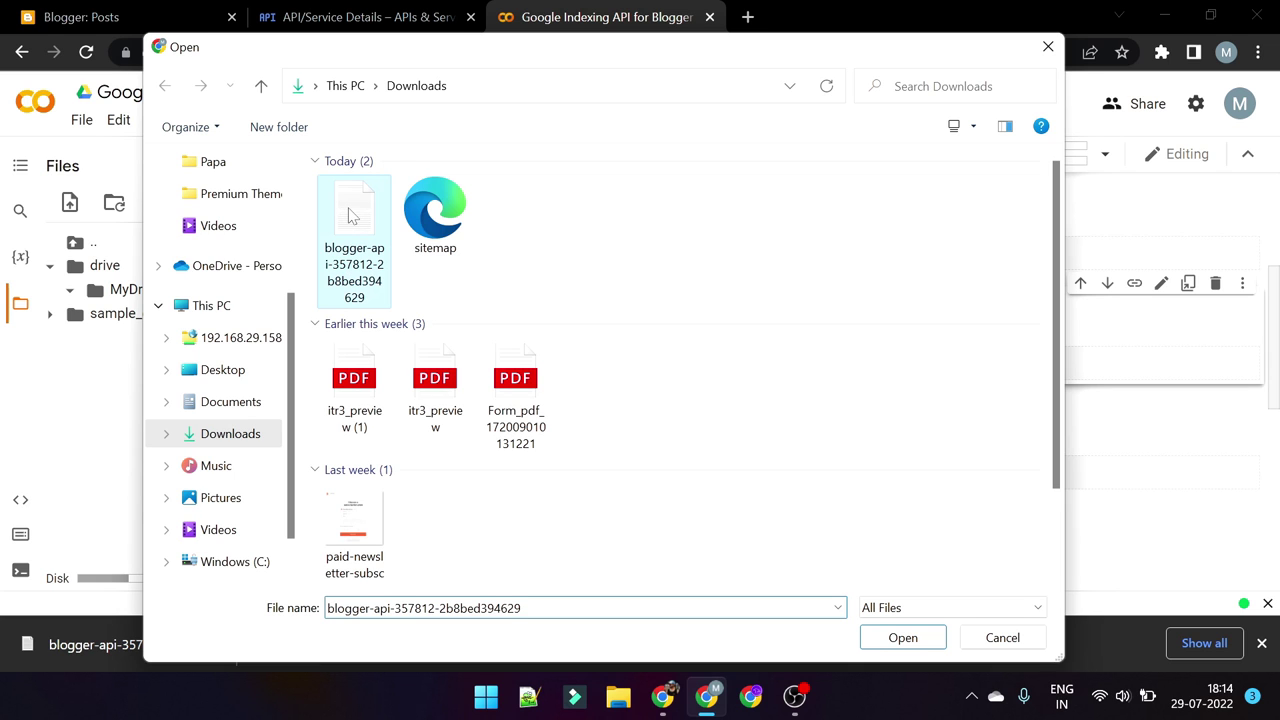
left_click(902, 638)
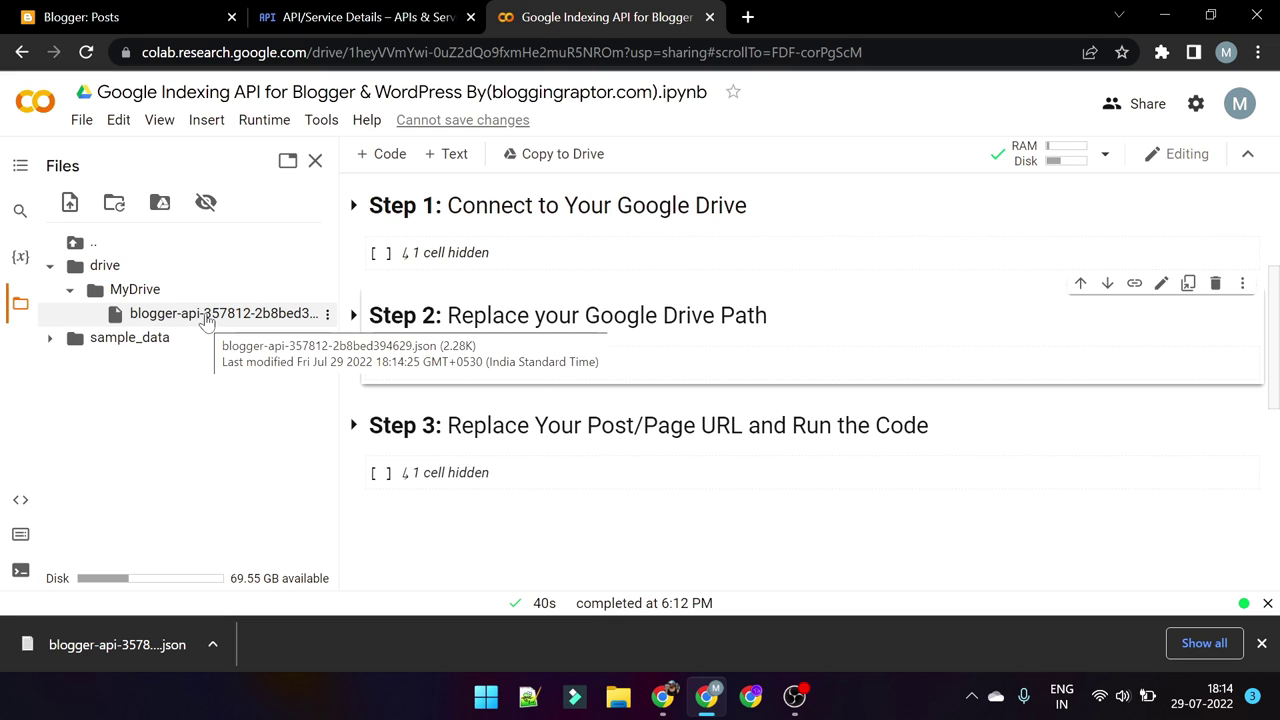
Step: Copy the path of the uploaded blogger-api JSON file and expand the Step 2: Replace your Google Drive Path section
left_click(327, 316)
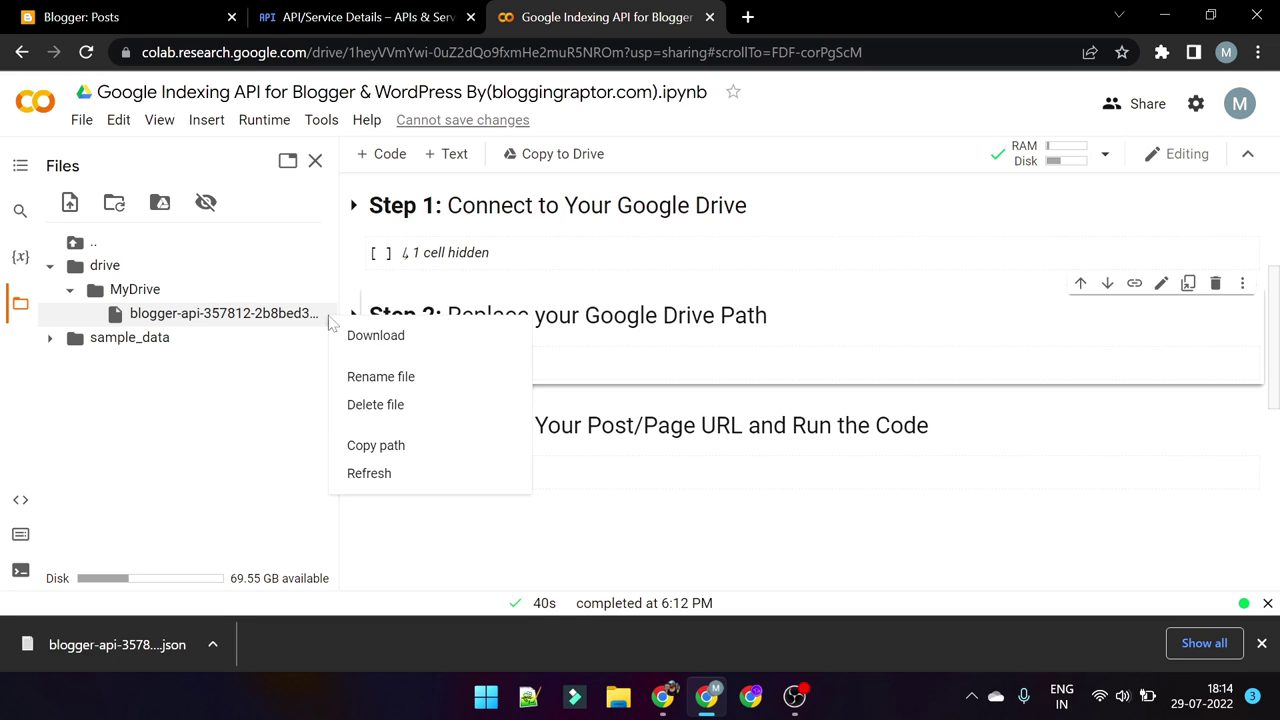
left_click(376, 446)
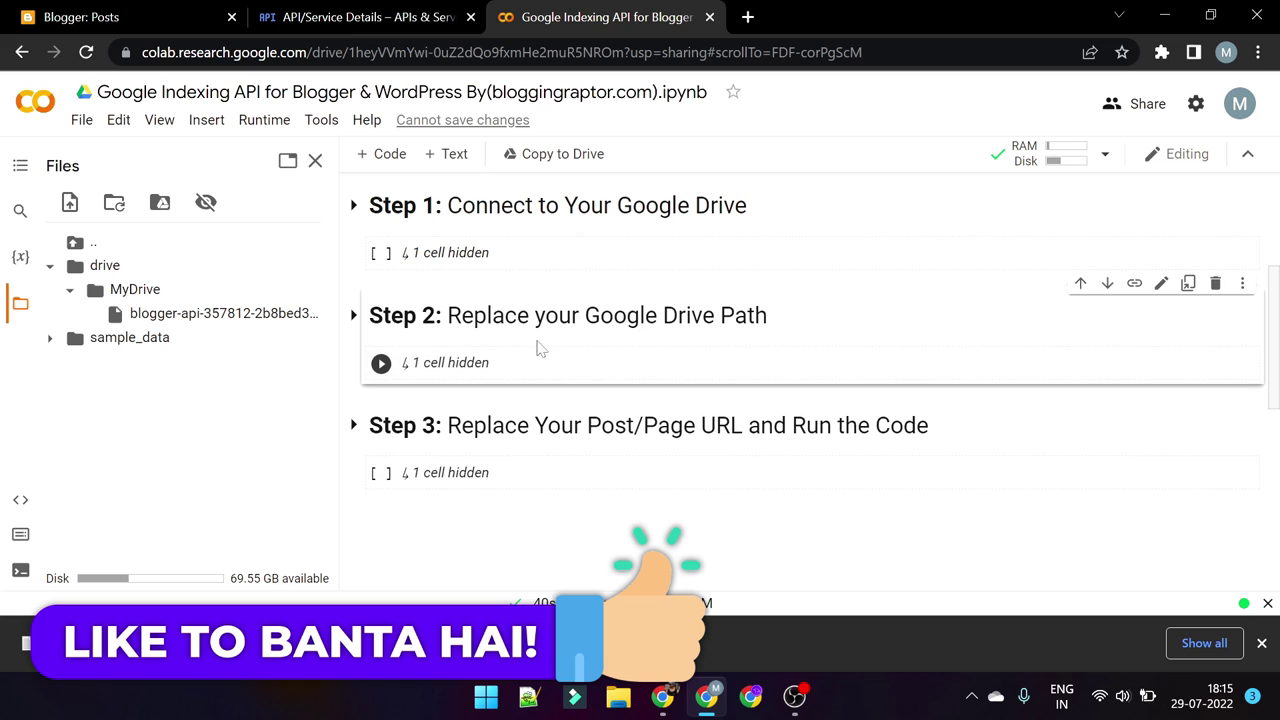
left_click(573, 370)
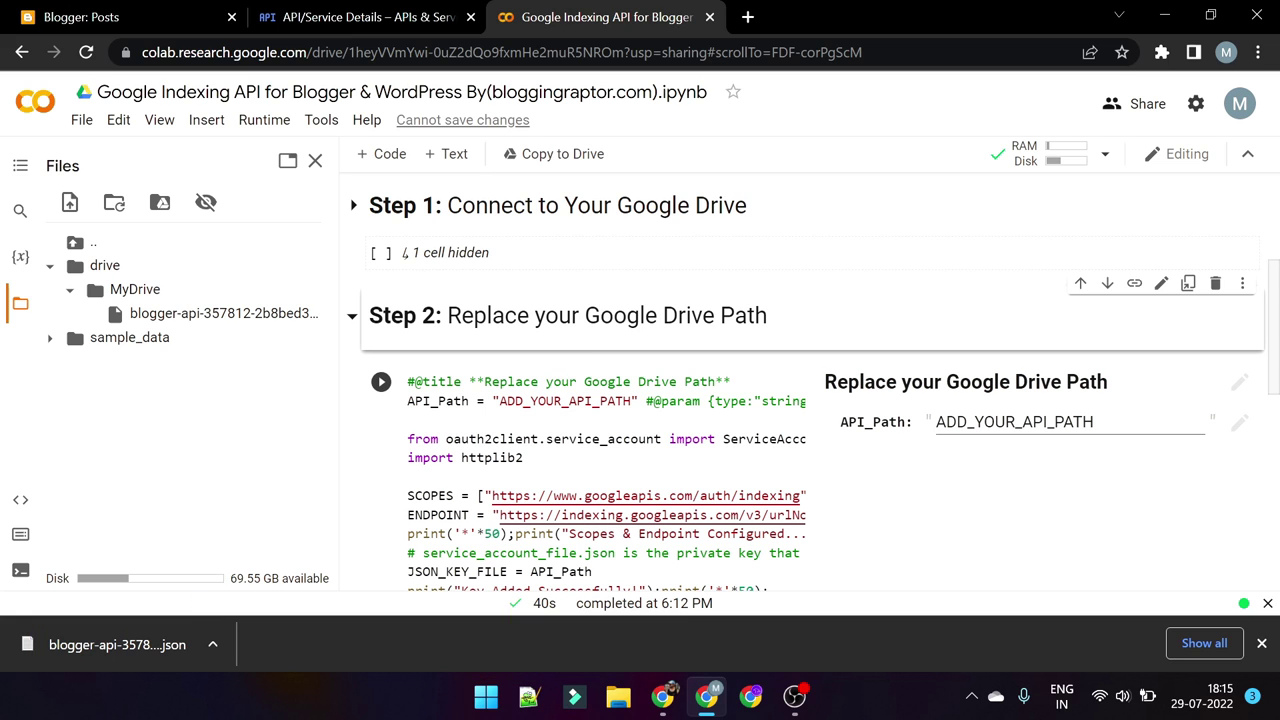
left_click(352, 316)
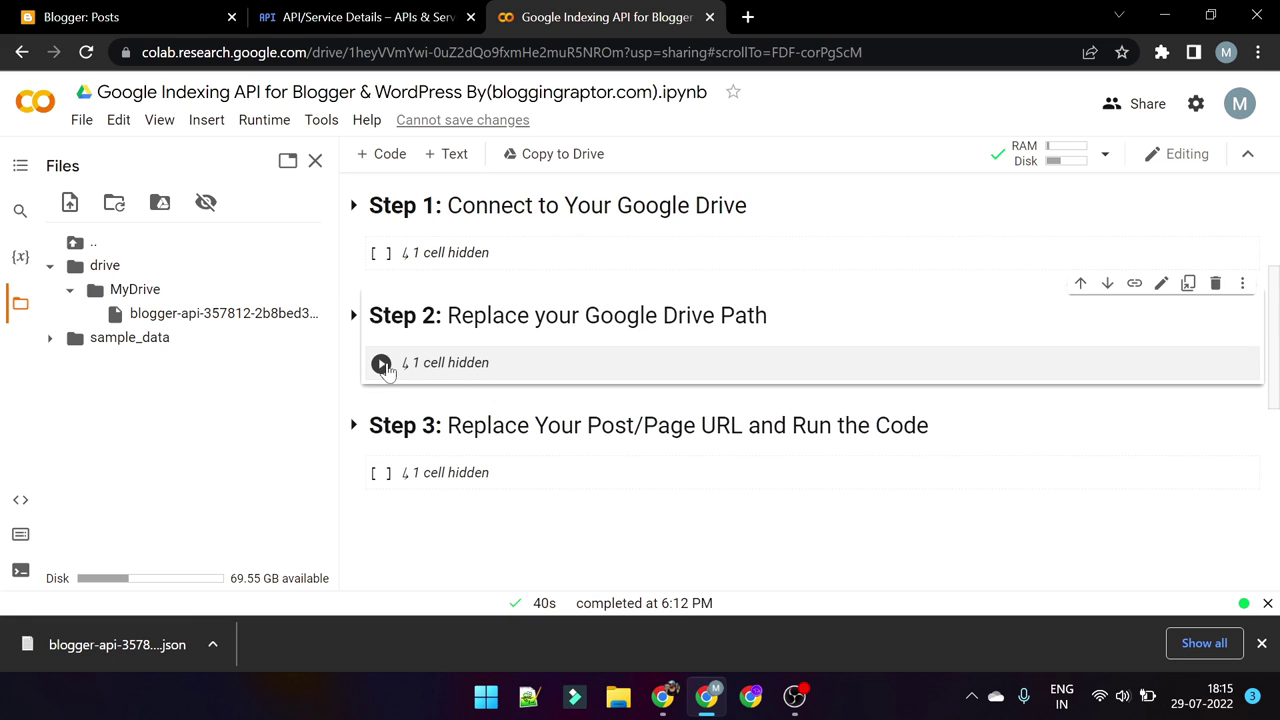
left_click(496, 362)
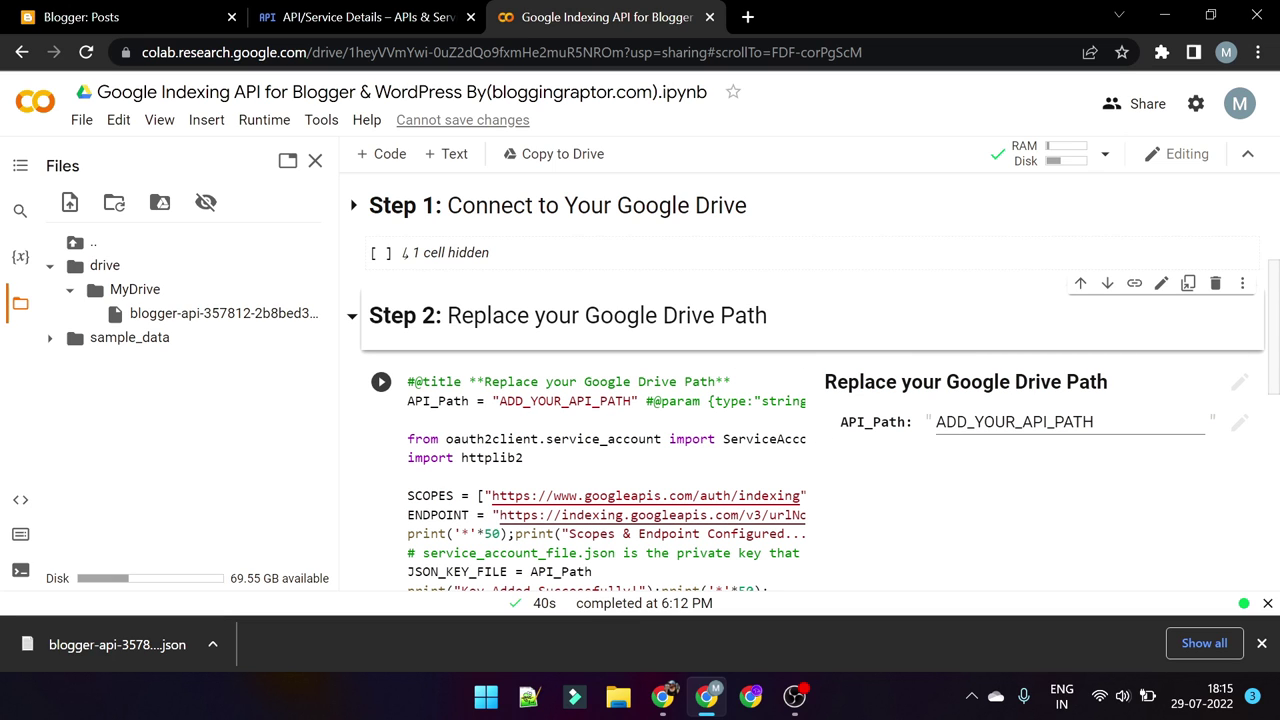
Step: Replace ADD_YOUR_API_PATH in the API_Path parameter with the copied /content/drive/MyDrive path of the JSON file and check the whole path
left_click(500, 400)
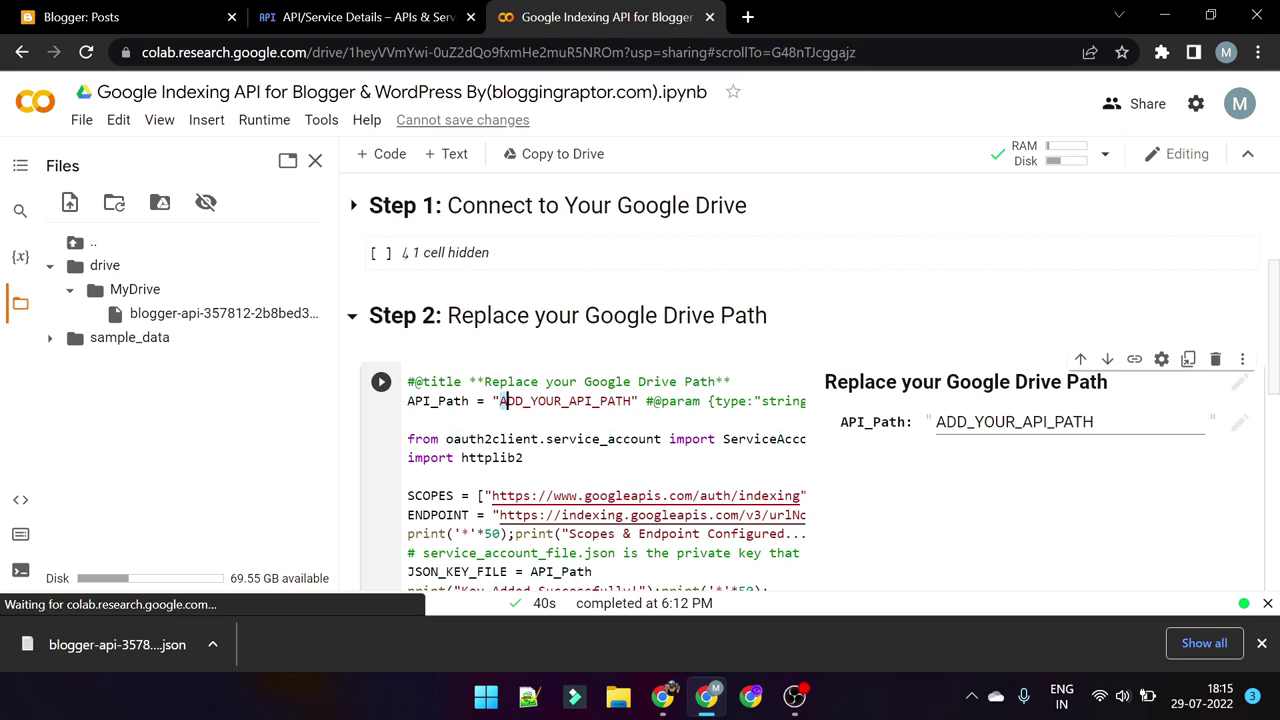
left_click(1095, 421)
key("ctrl+a")
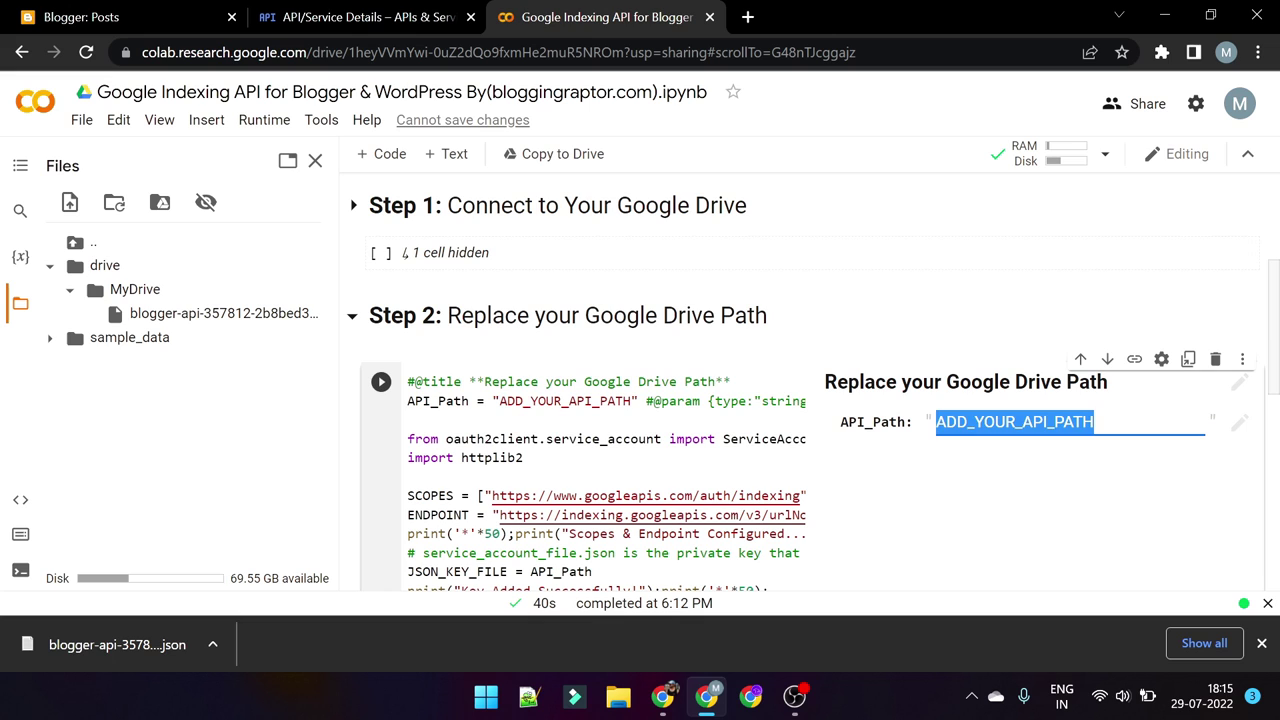
key("ctrl+v")
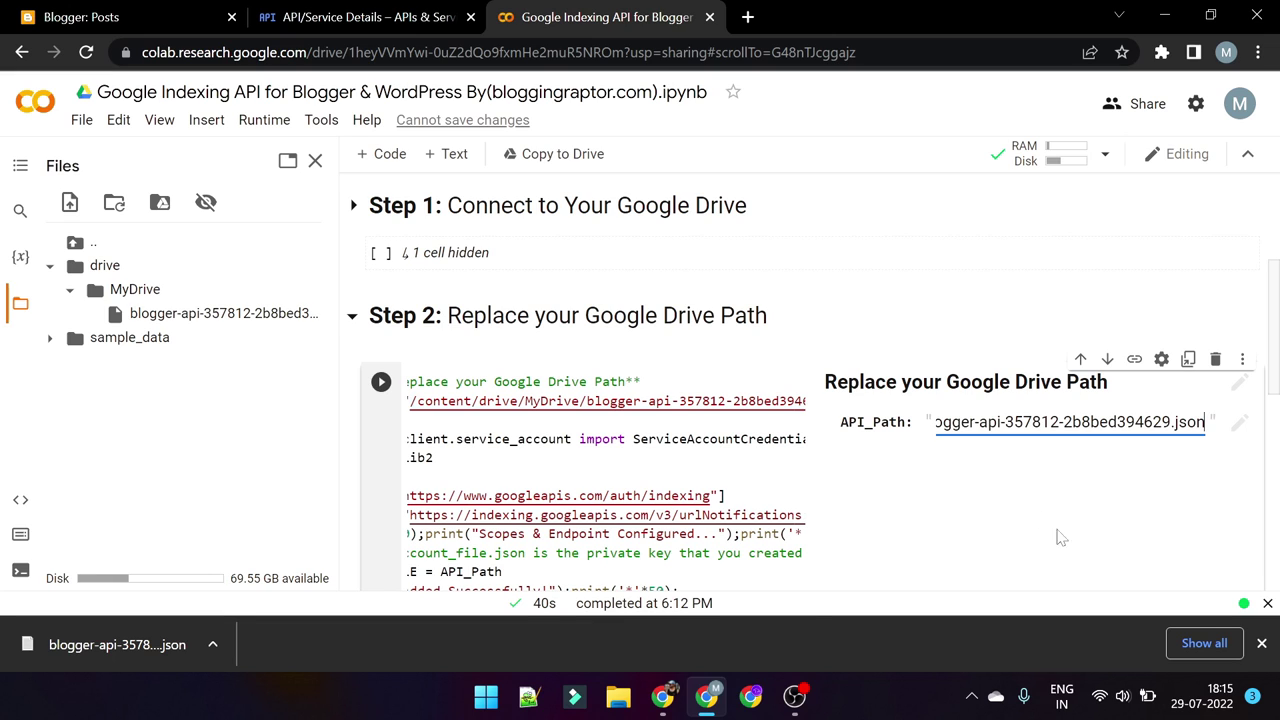
key("Home")
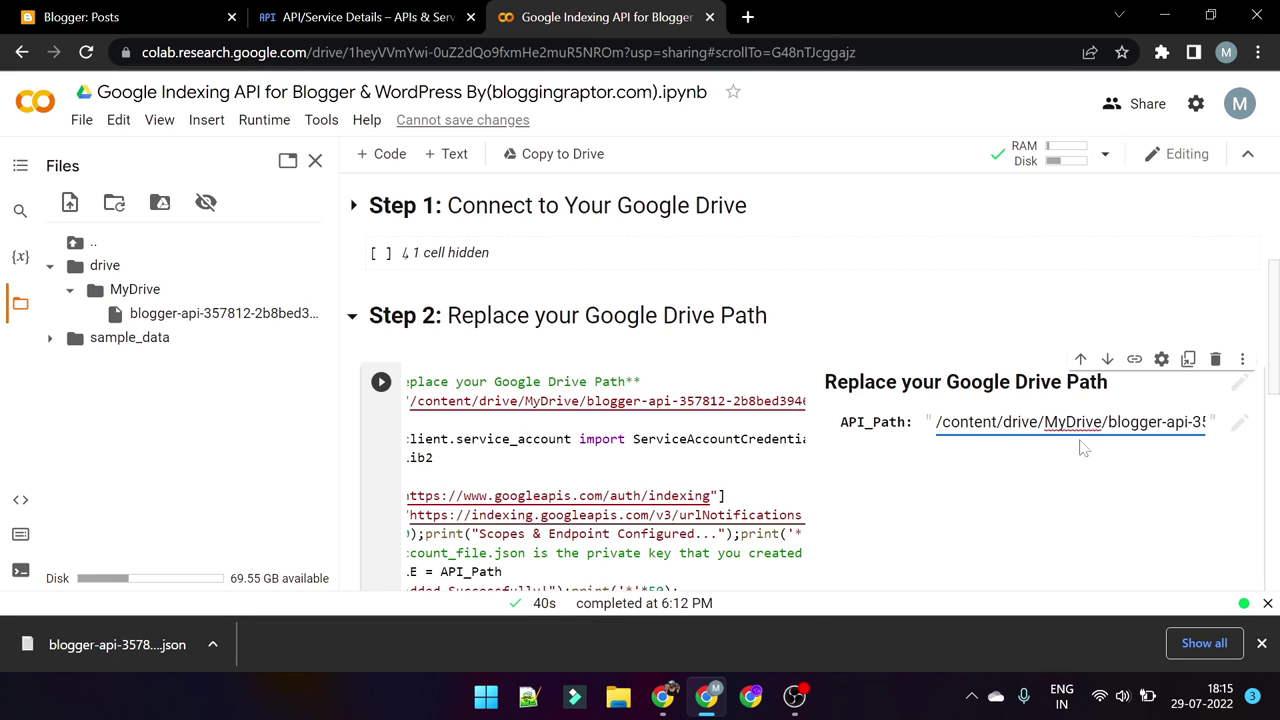
key("Right")
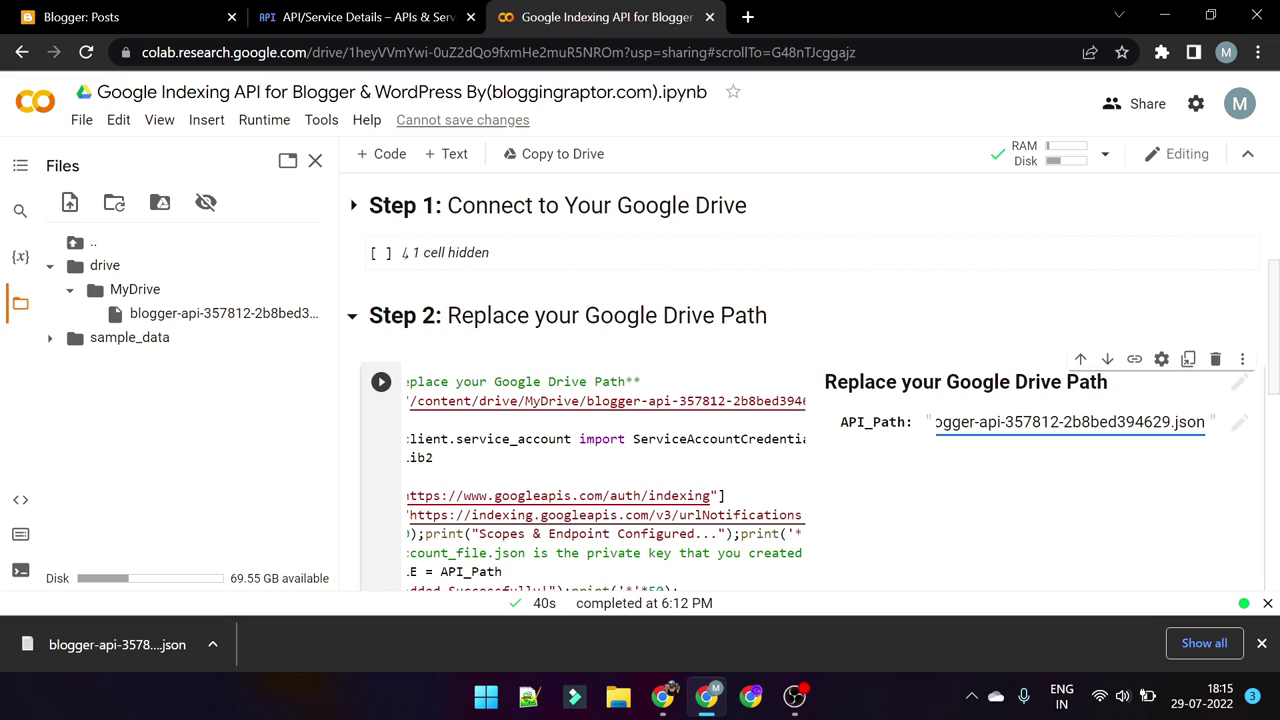
Step: Run the Replace your Google Drive Path cell and collapse the Step 2 section
left_click(381, 383)
left_click(381, 383)
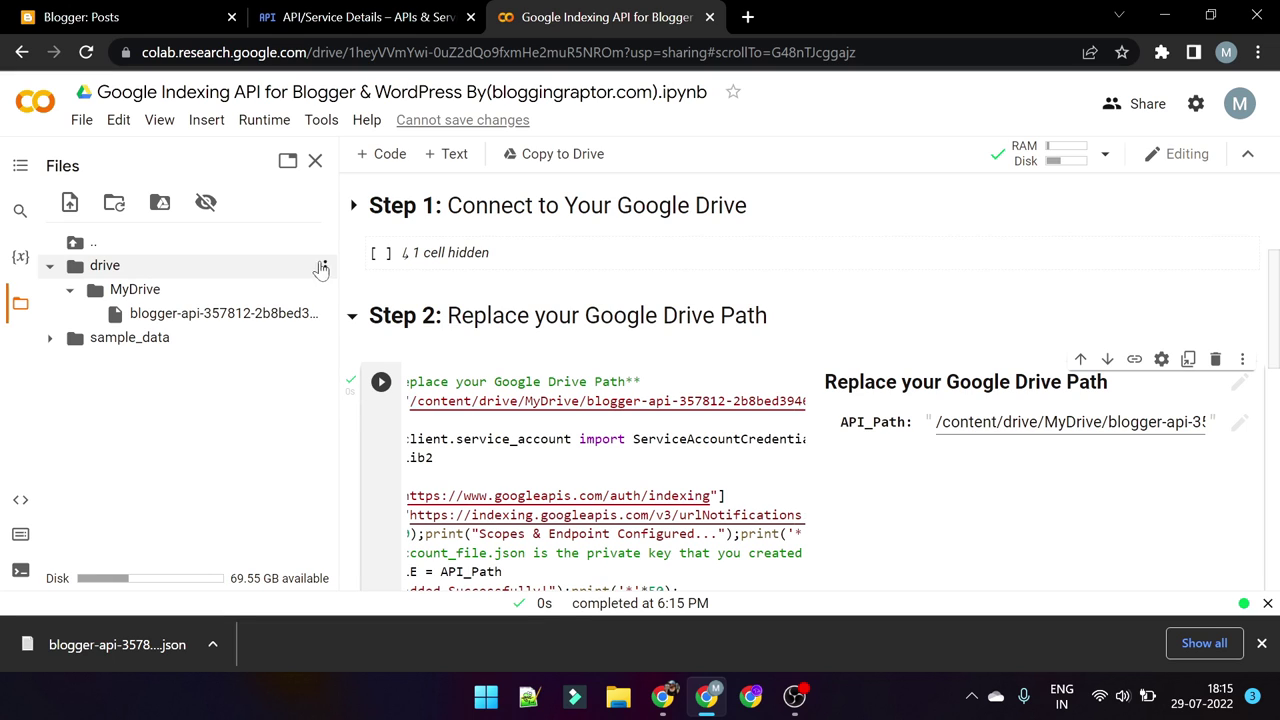
left_click(353, 317)
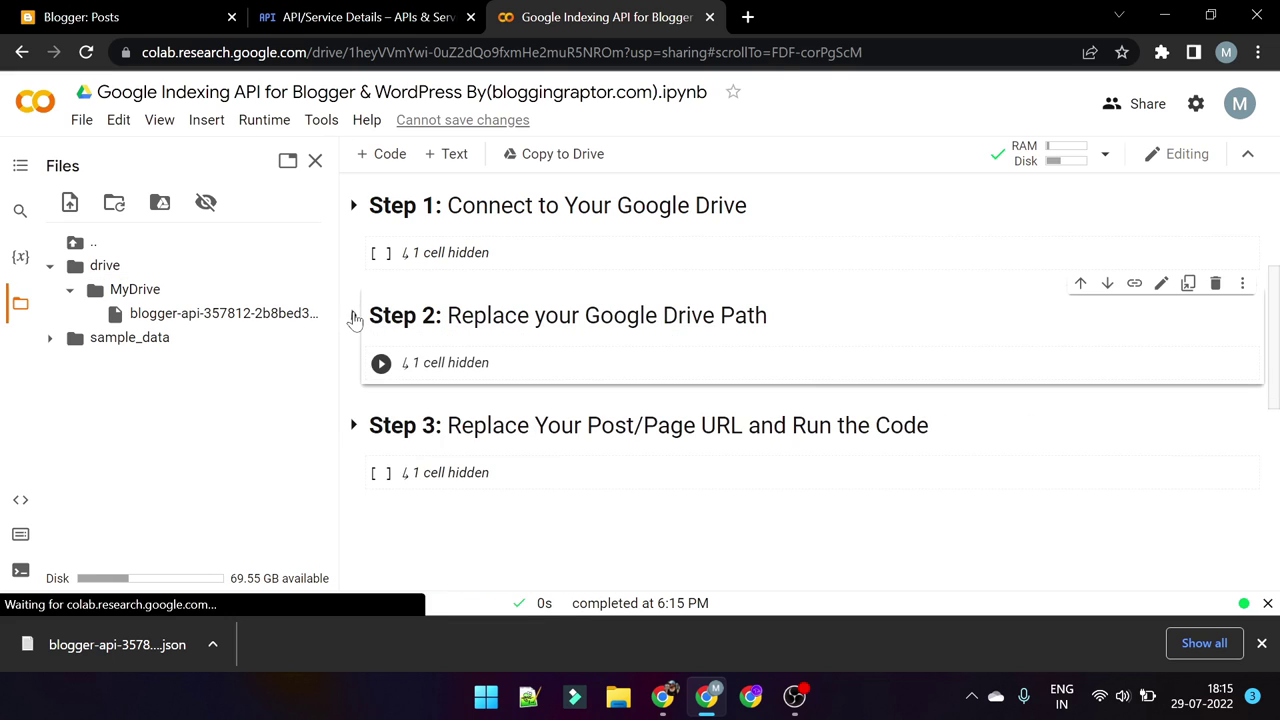
Step: Close the Files pane and expand the Step 3: Replace Your Post/Page URL and Run the Code section
left_click(314, 160)
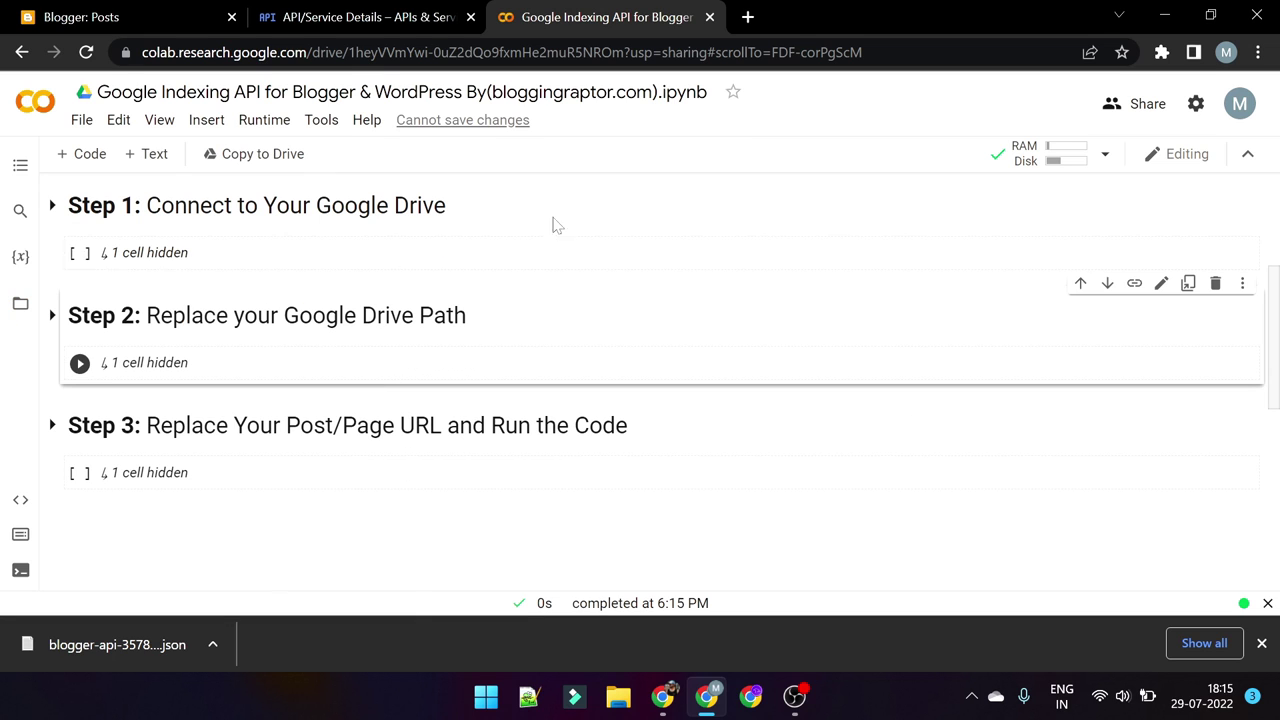
scroll(314, 451, "down", 1)
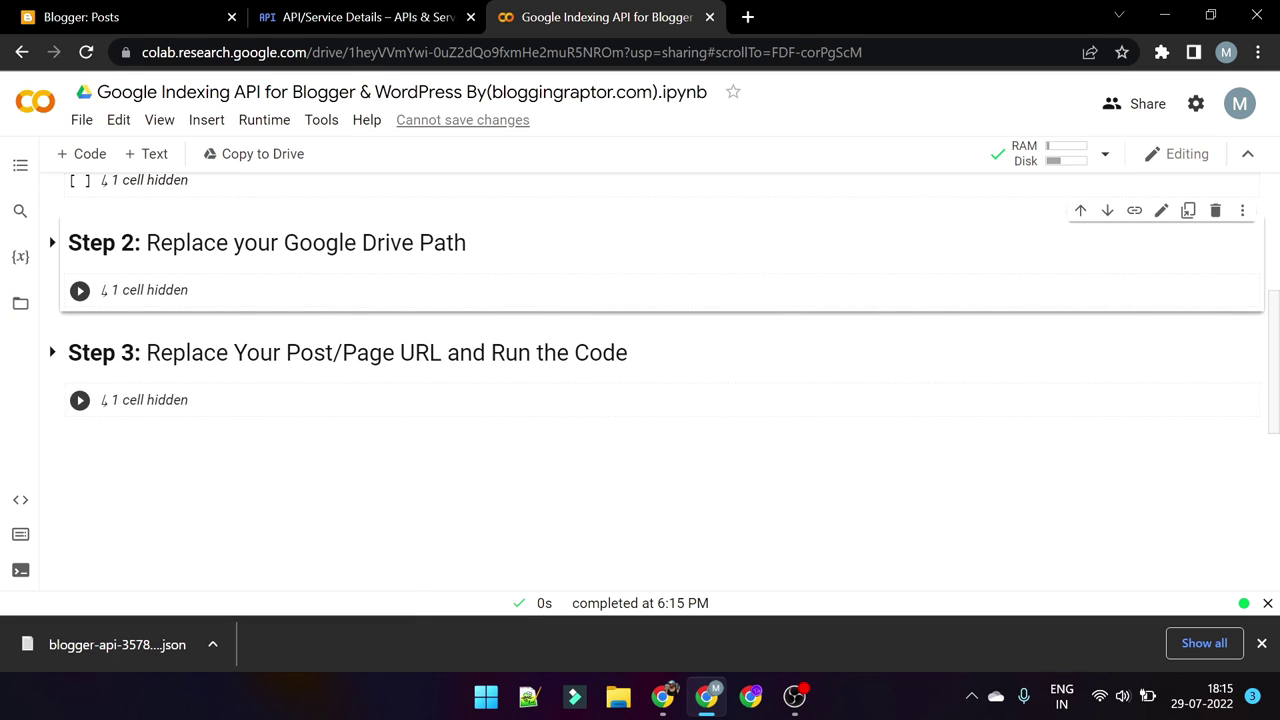
left_click(182, 402)
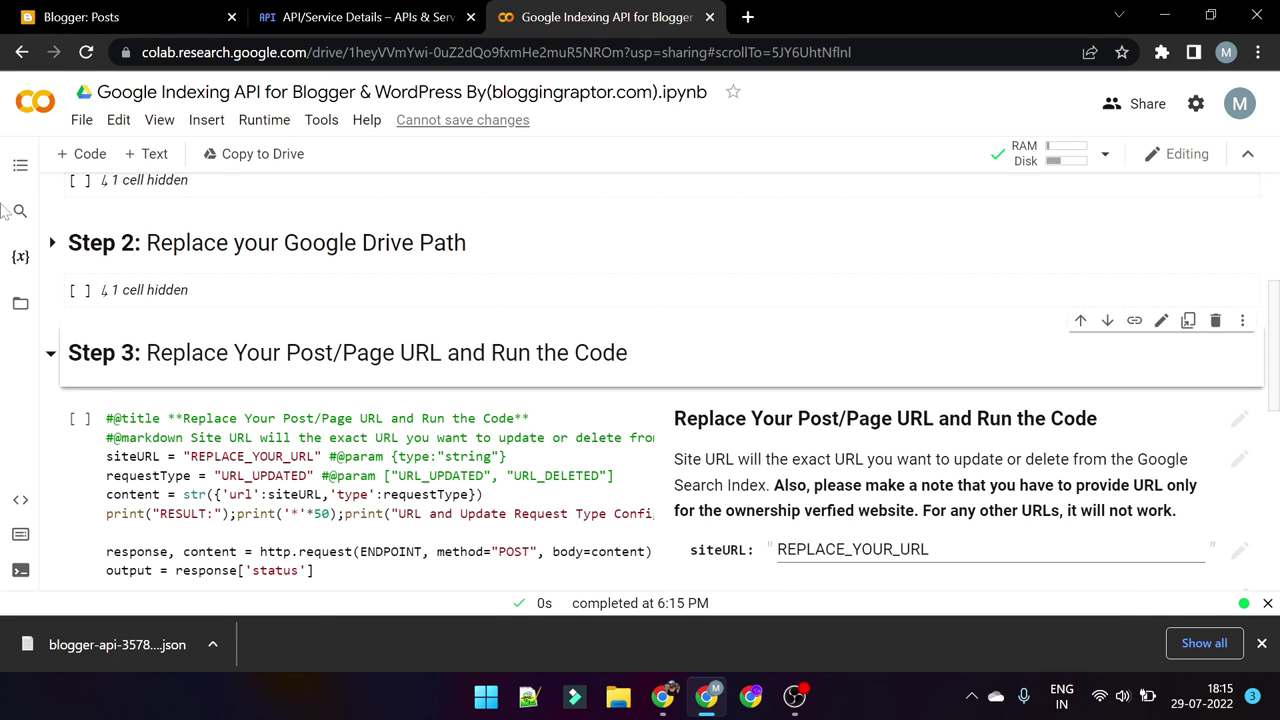
Step: Switch to the Blogger posts list and copy the link of the post "Explanation of Cost Per Click, Cost Per Action, and Cost Per Thousand Impressions"
left_click(50, 17)
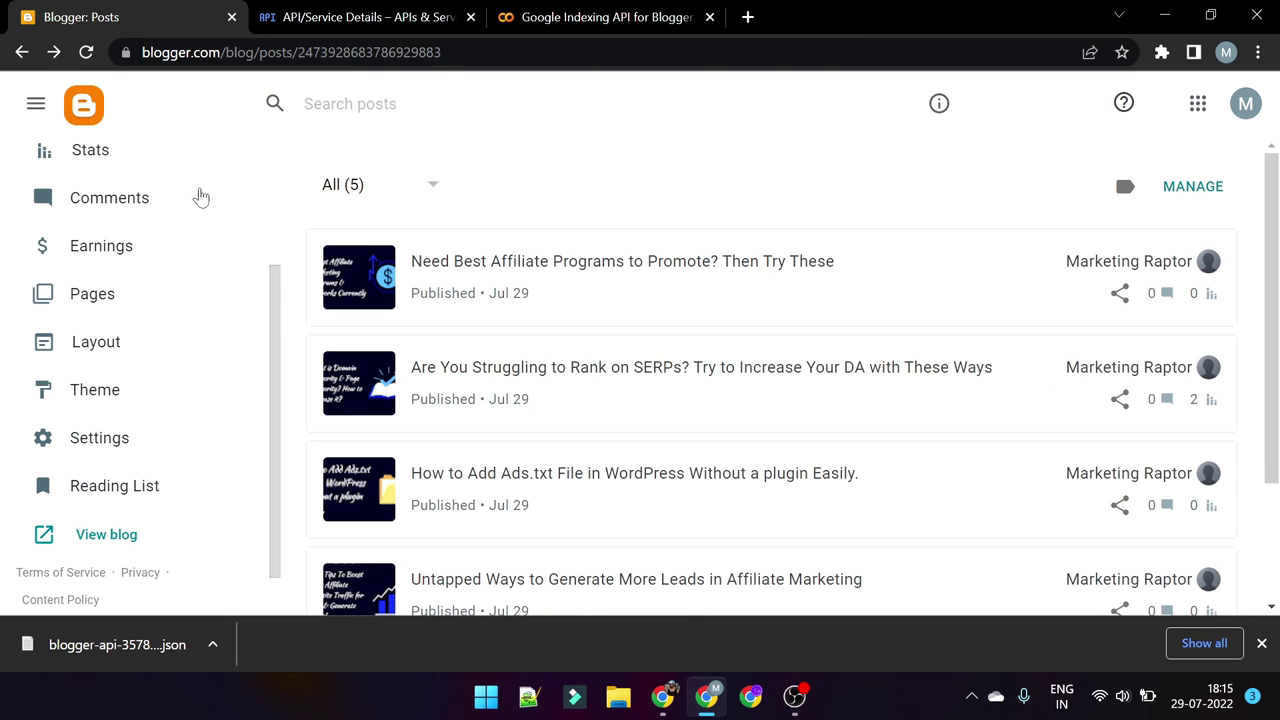
scroll(65, 243, "up", 1)
scroll(65, 243, "up", 2)
scroll(565, 285, "down", 2)
scroll(554, 297, "up", 2)
scroll(528, 302, "down", 2)
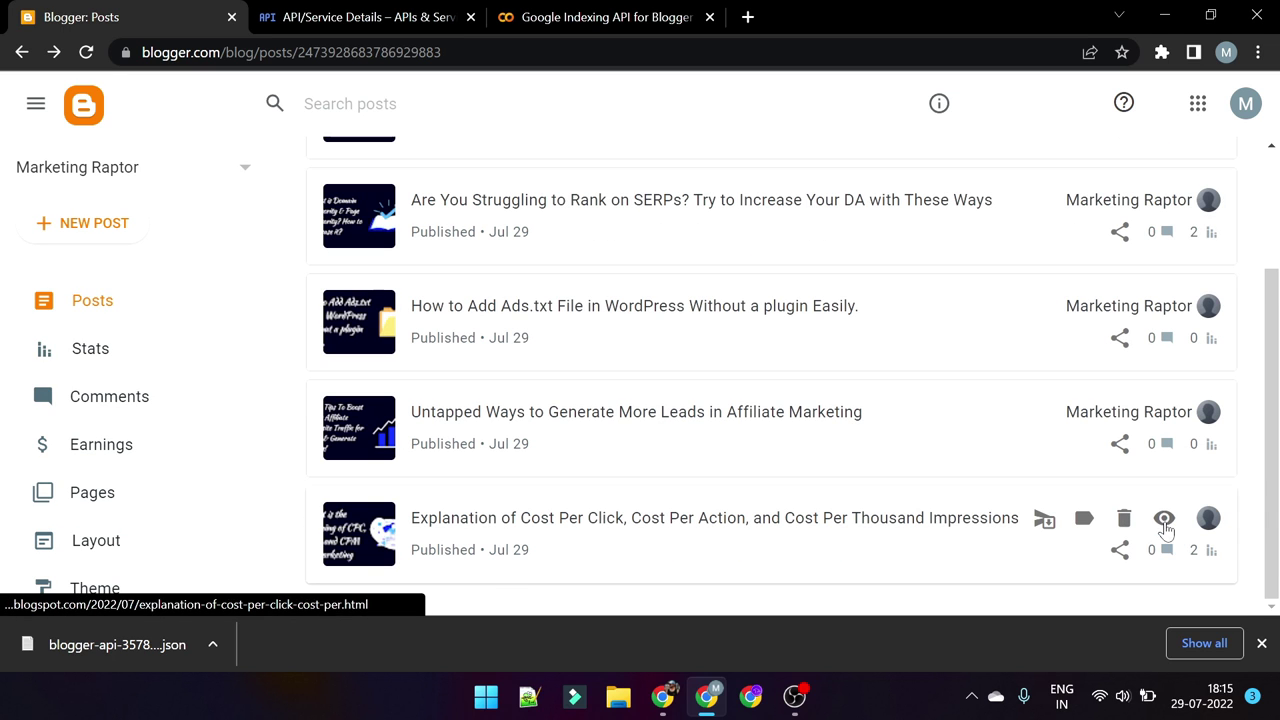
right_click(1165, 517)
left_click(1057, 484)
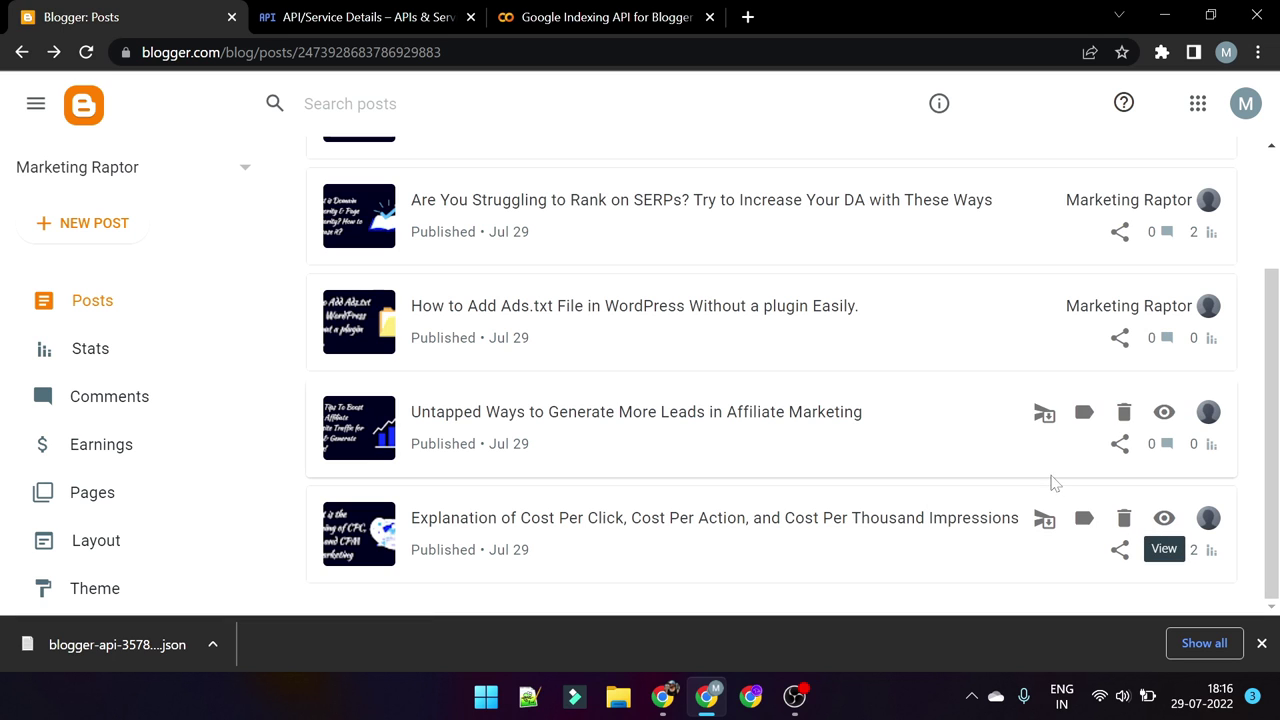
Step: Return to the Colab notebook and replace REPLACE_YOUR_URL in the siteURL parameter with the copied post link
left_click(593, 16)
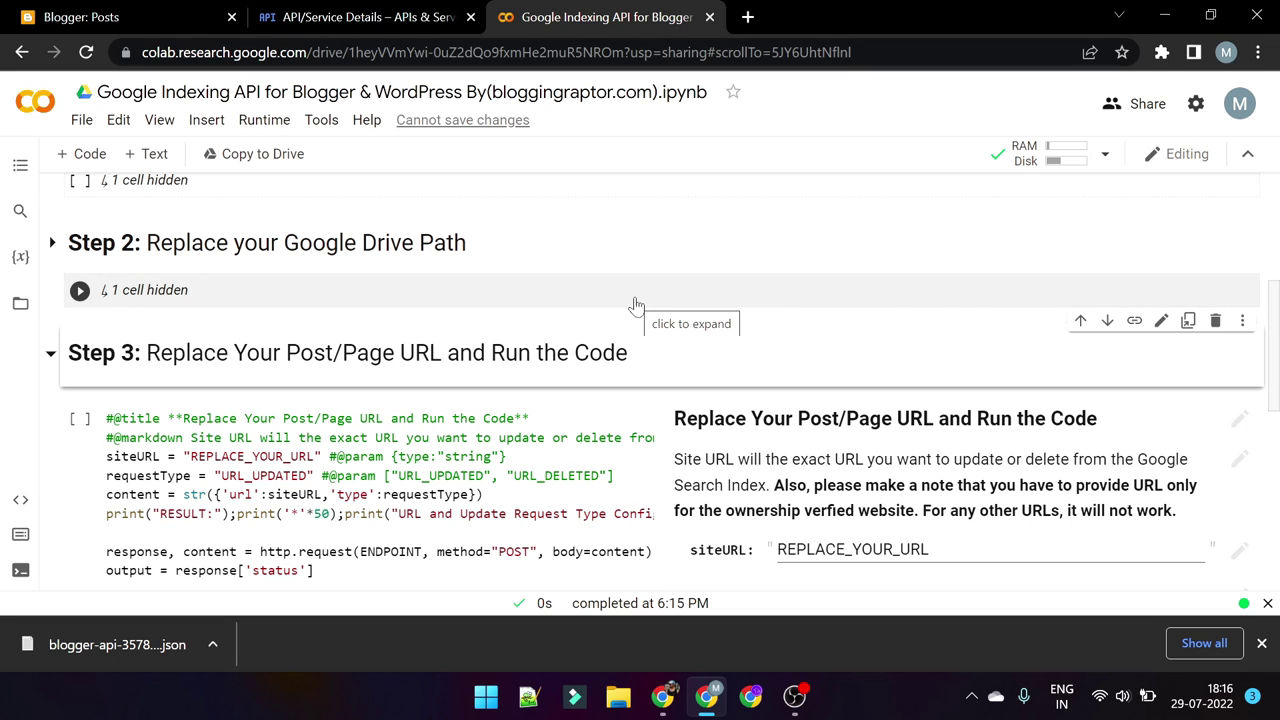
scroll(662, 384, "down", 1)
left_click(990, 497)
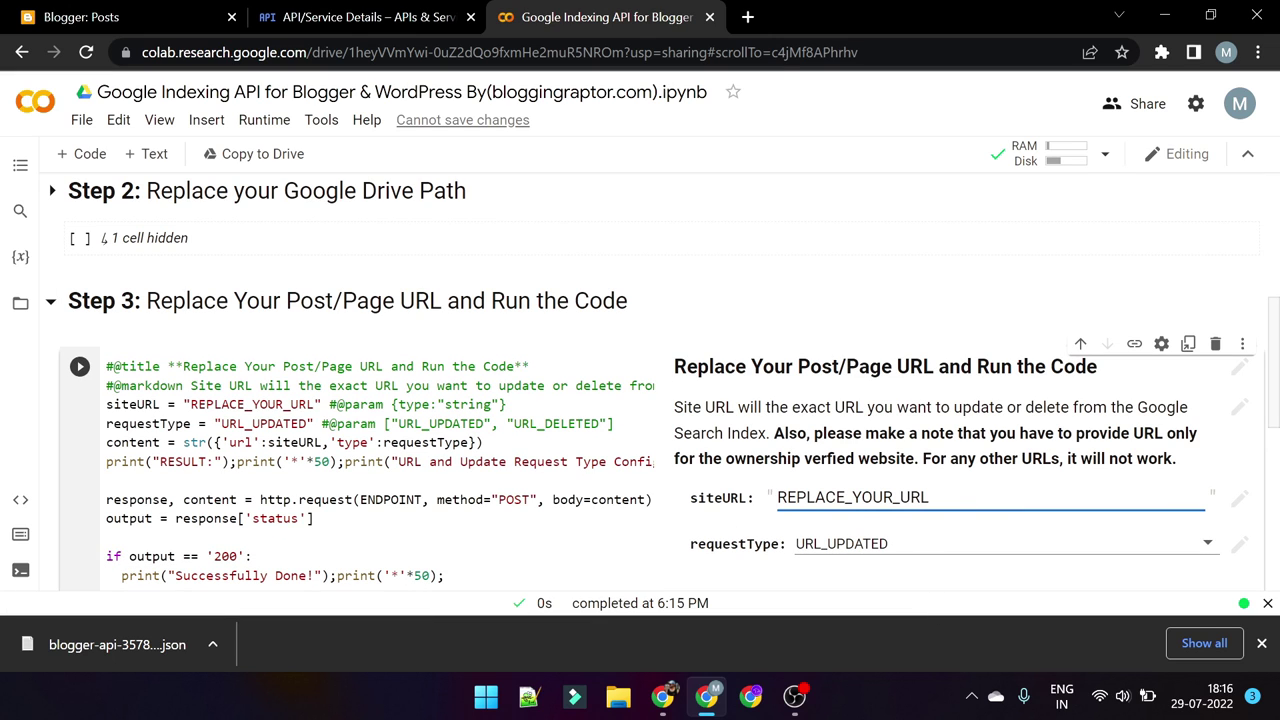
left_click(298, 404)
double_click(298, 404)
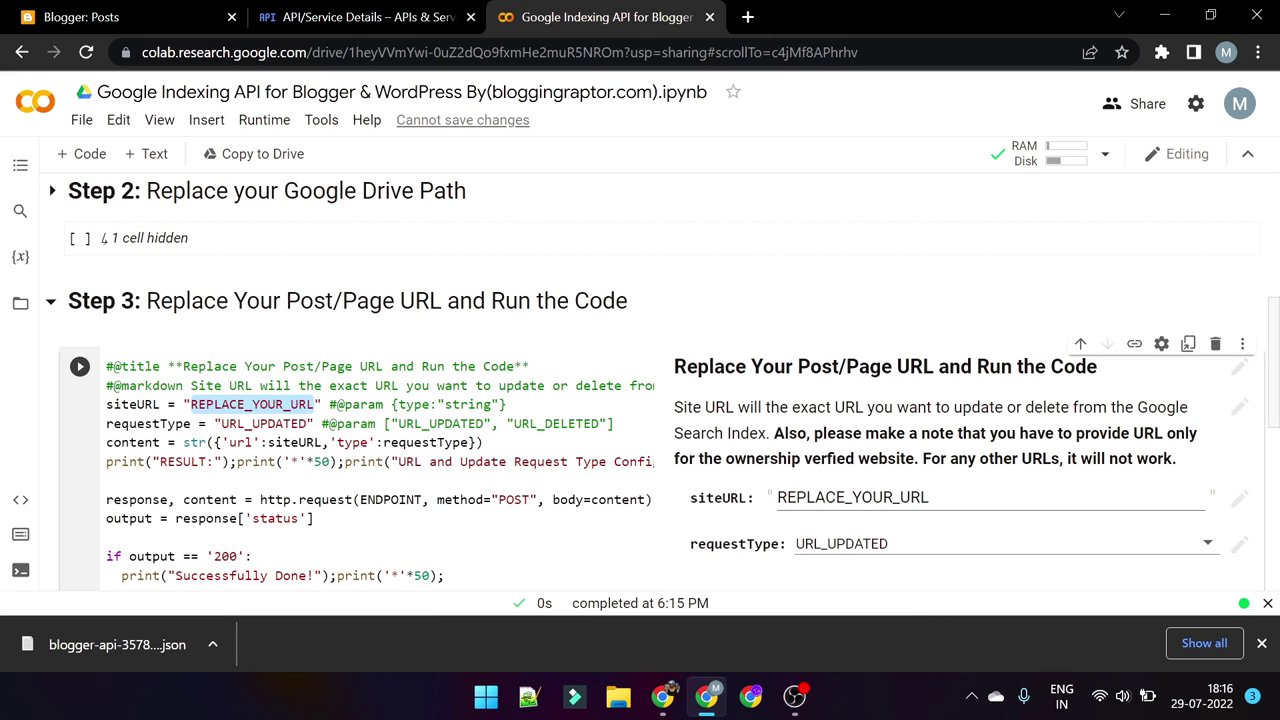
left_click(930, 497)
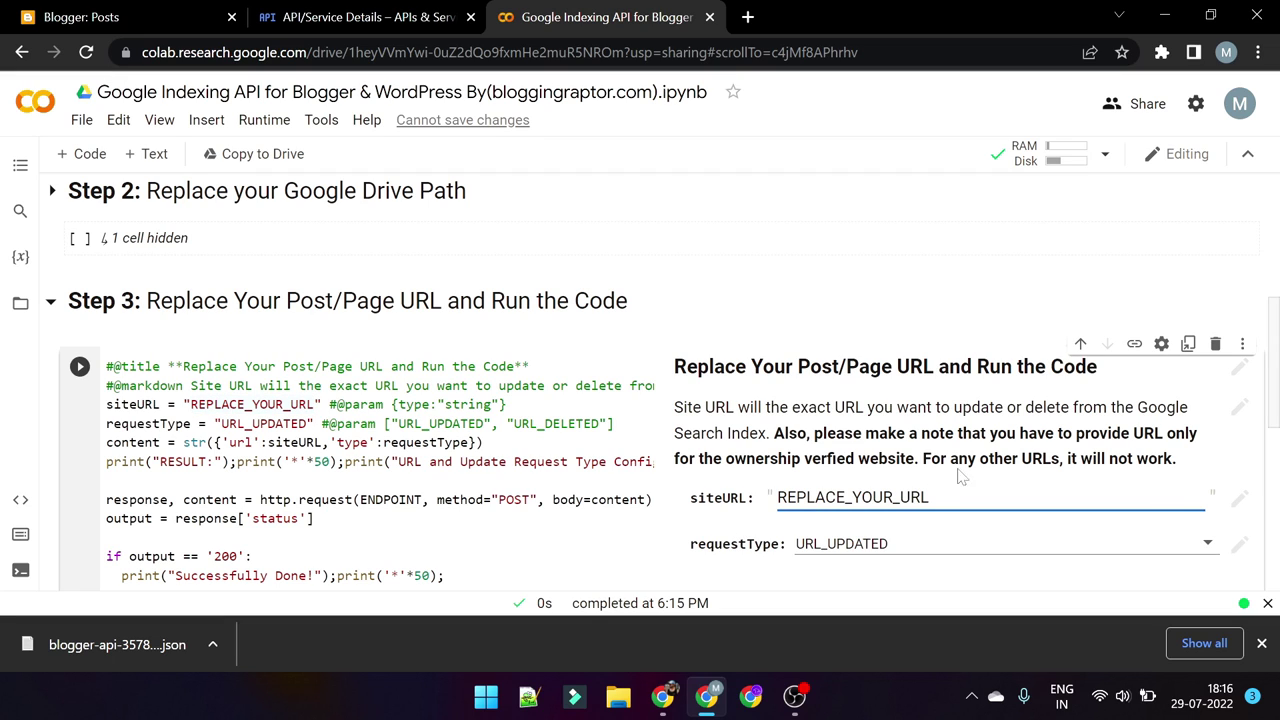
key("ctrl+a")
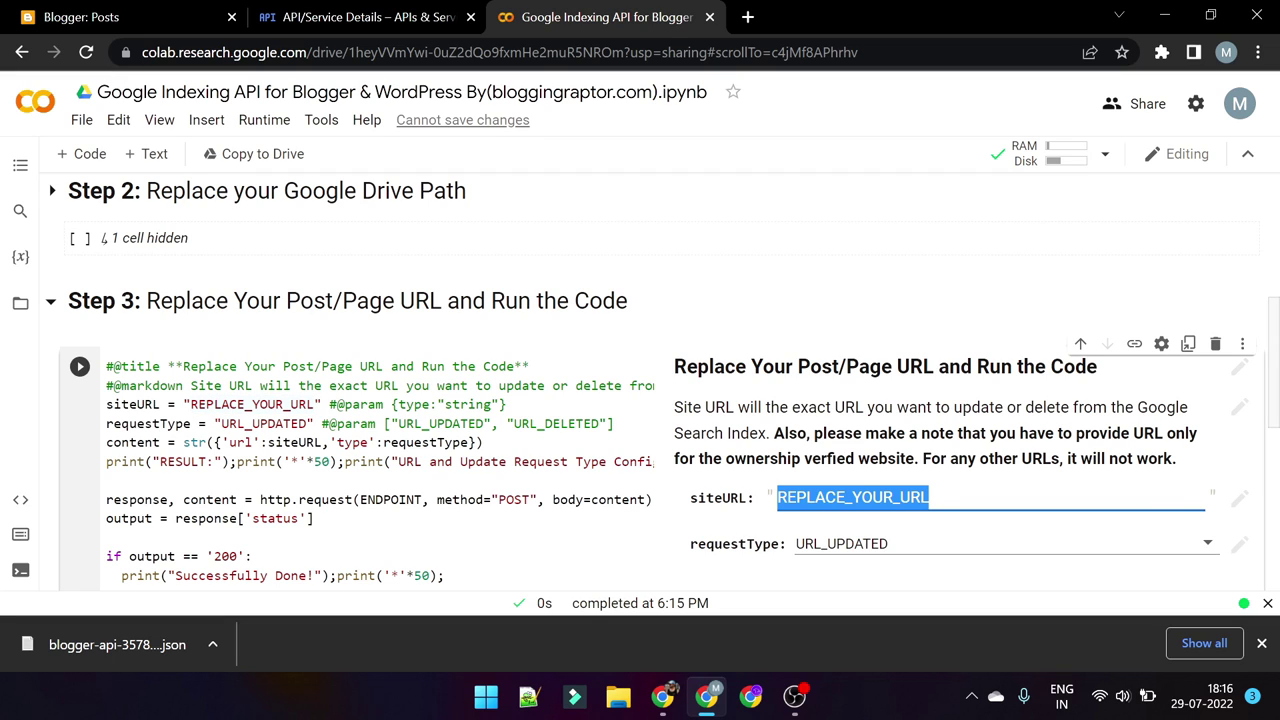
key("BackSpace")
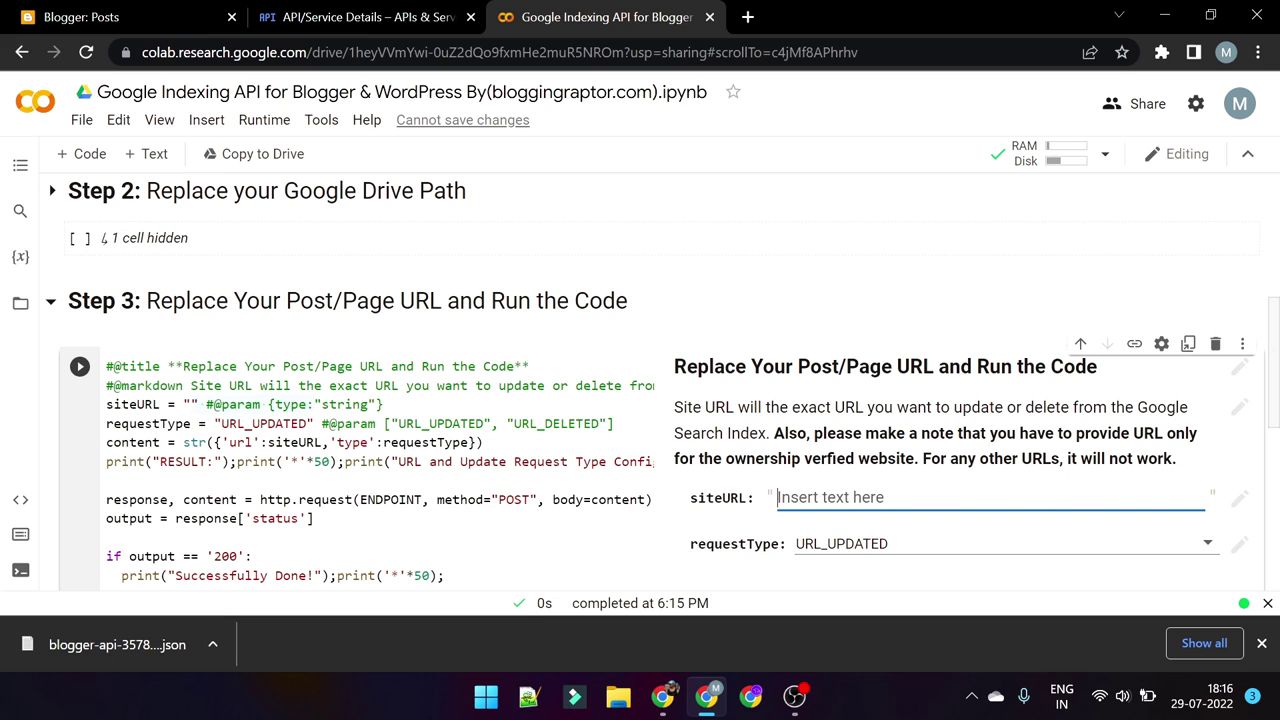
key("ctrl+v")
Step: Run the Replace Your Post/Page URL cell with the URL_UPDATED request type and check its output
scroll(1003, 484, "down", 1)
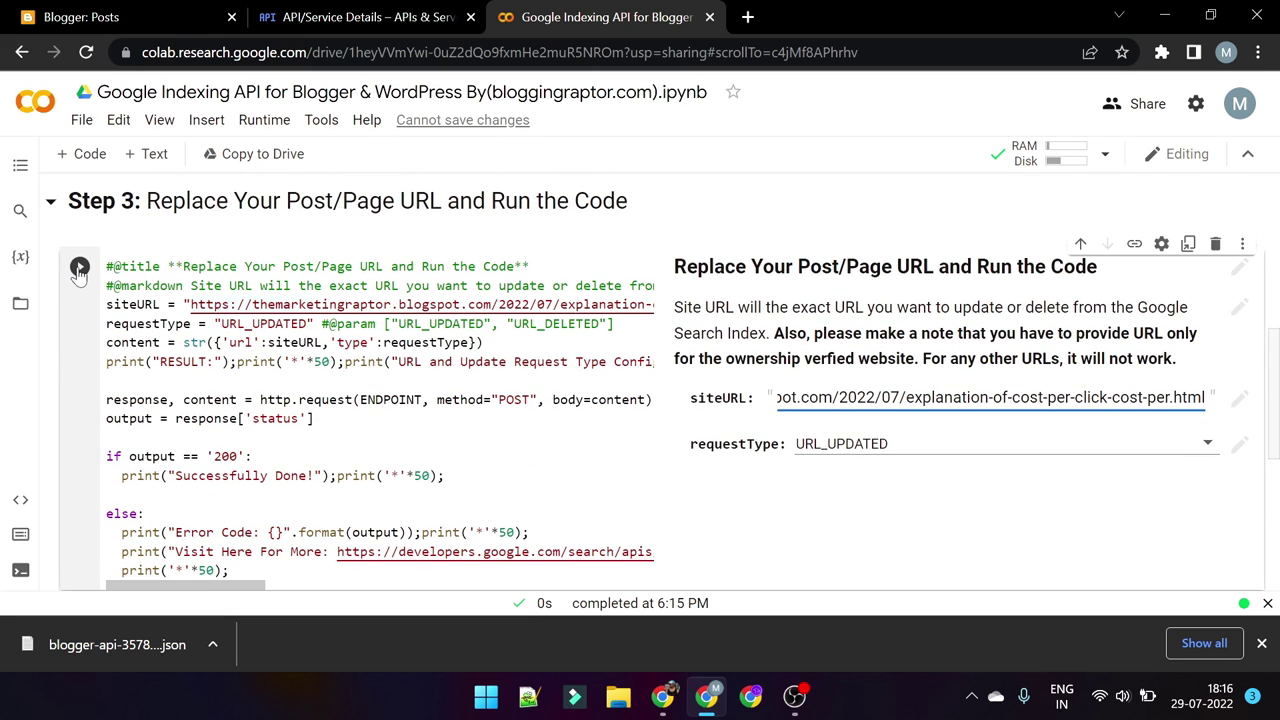
left_click(72, 285)
left_click(79, 266)
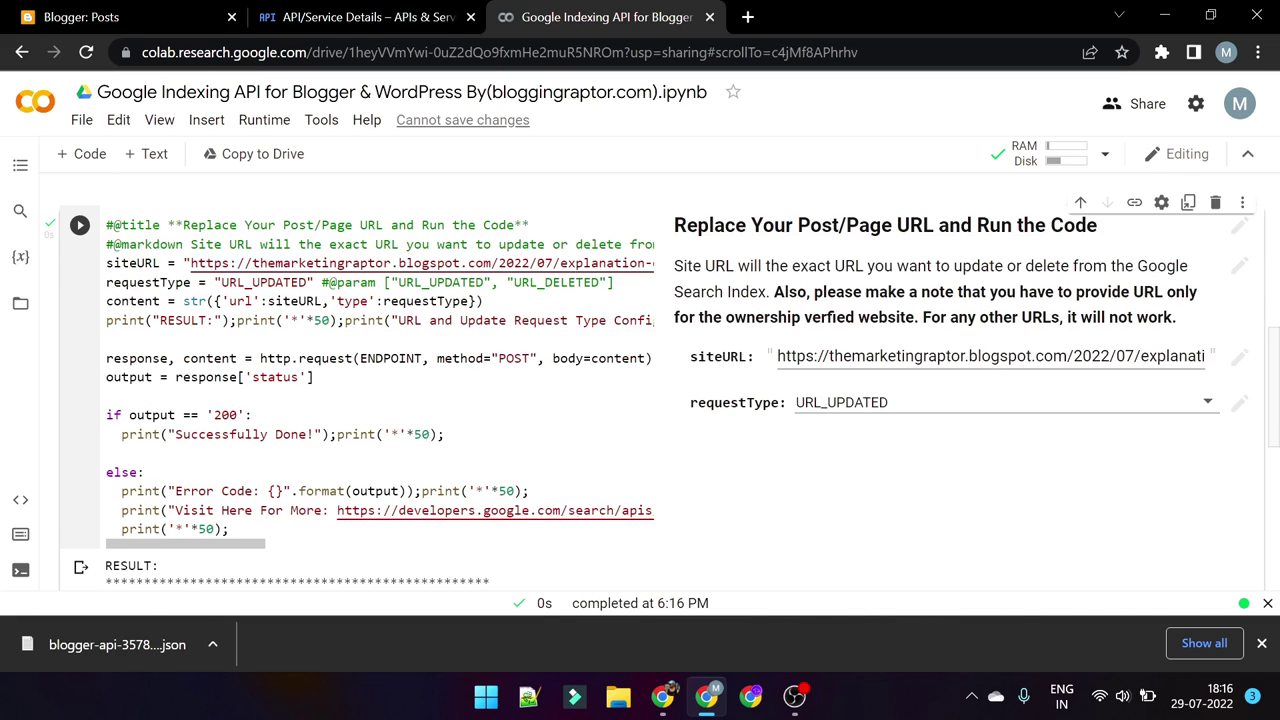
scroll(126, 474, "down", 2)
scroll(90, 420, "up", 3)
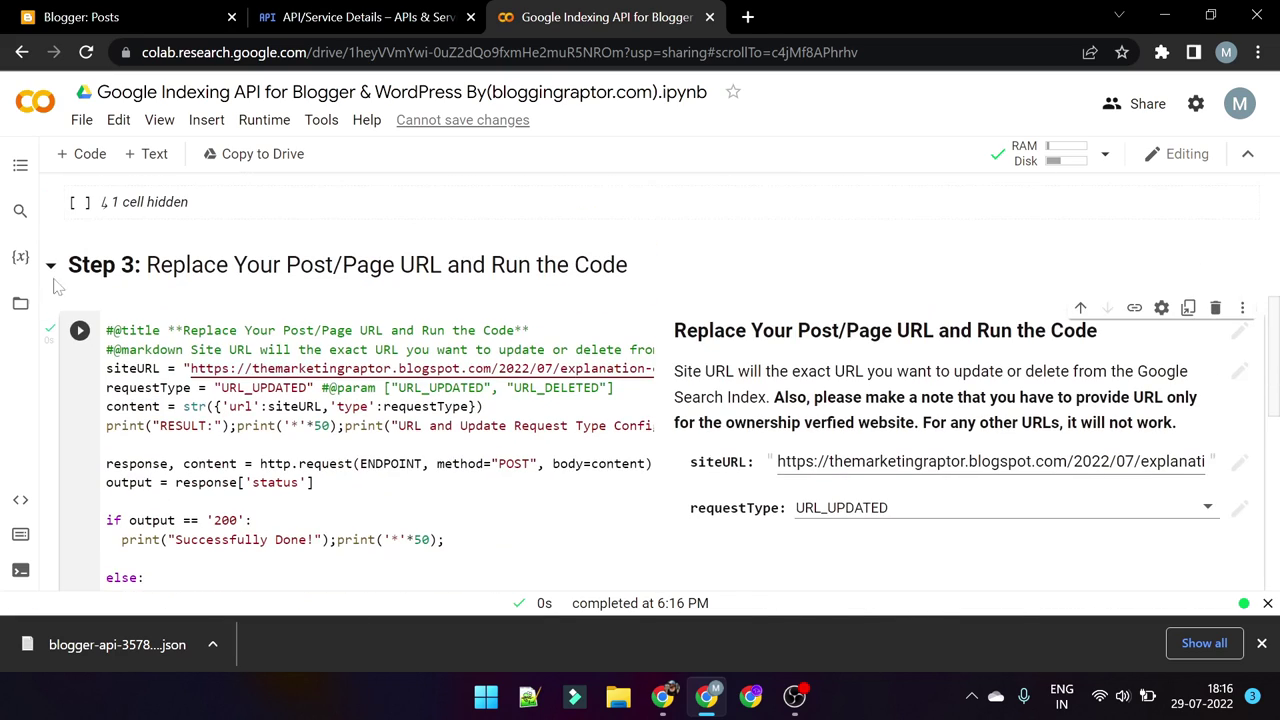
scroll(58, 348, "down", 1)
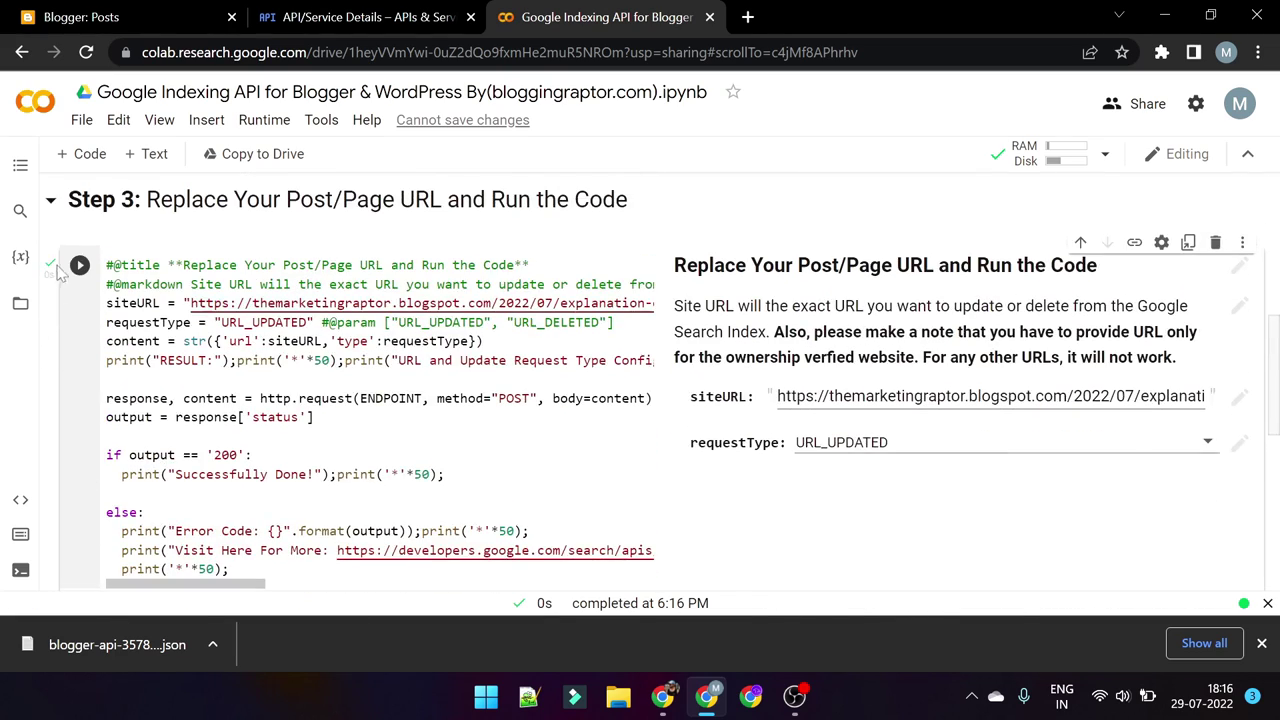
scroll(300, 475, "down", 2)
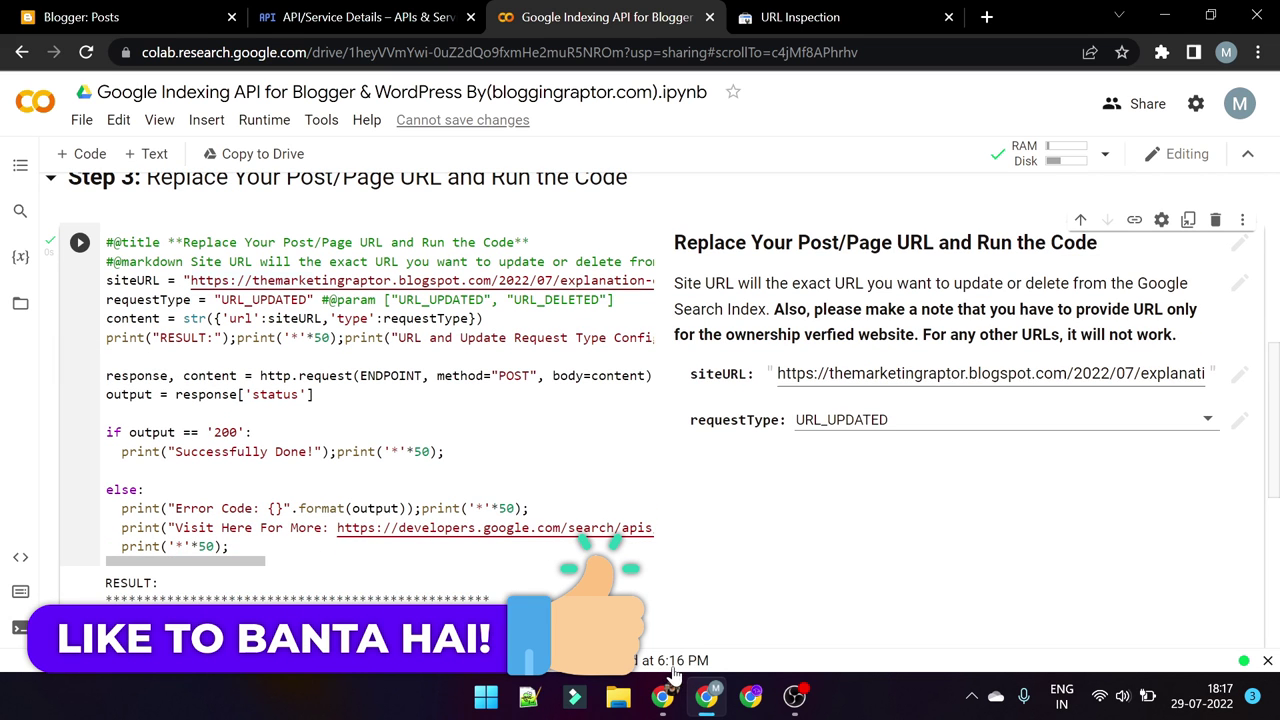
left_click(70, 10)
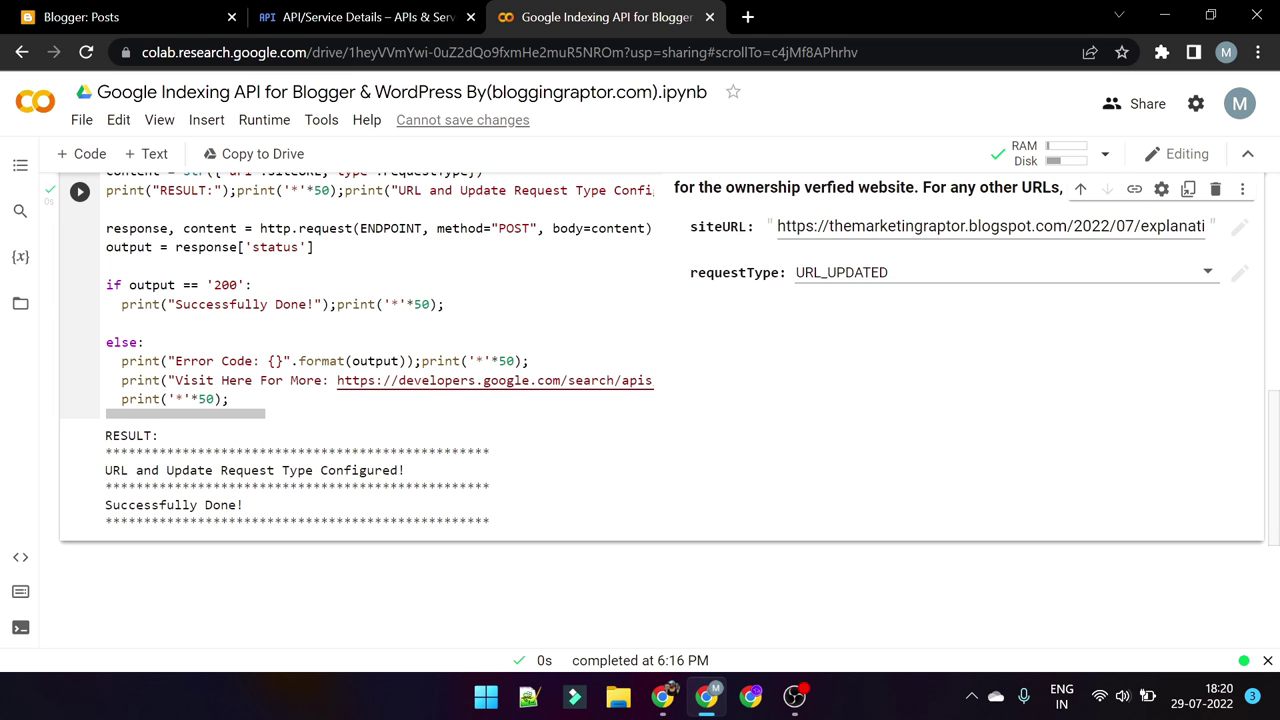
Step: Open Google Search Console in a new tab and switch to the themarketingraptor.blogspot.com property
left_click(748, 17)
type("search")
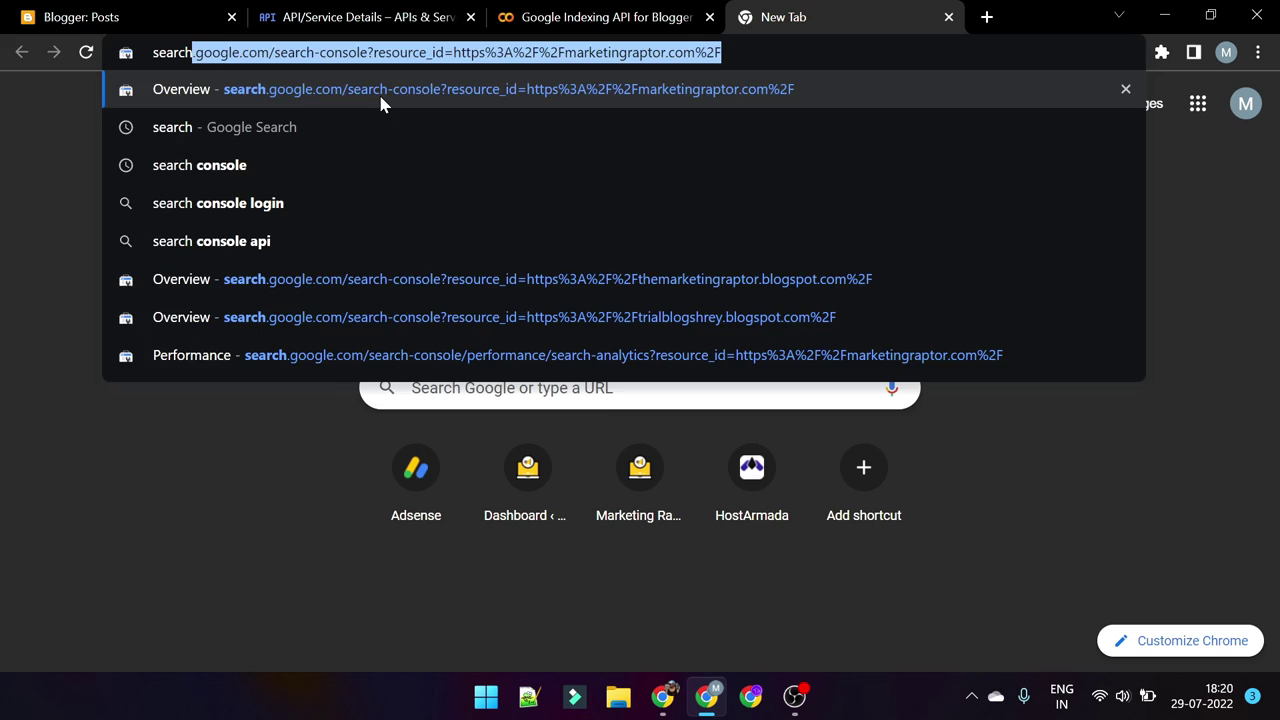
key("Return")
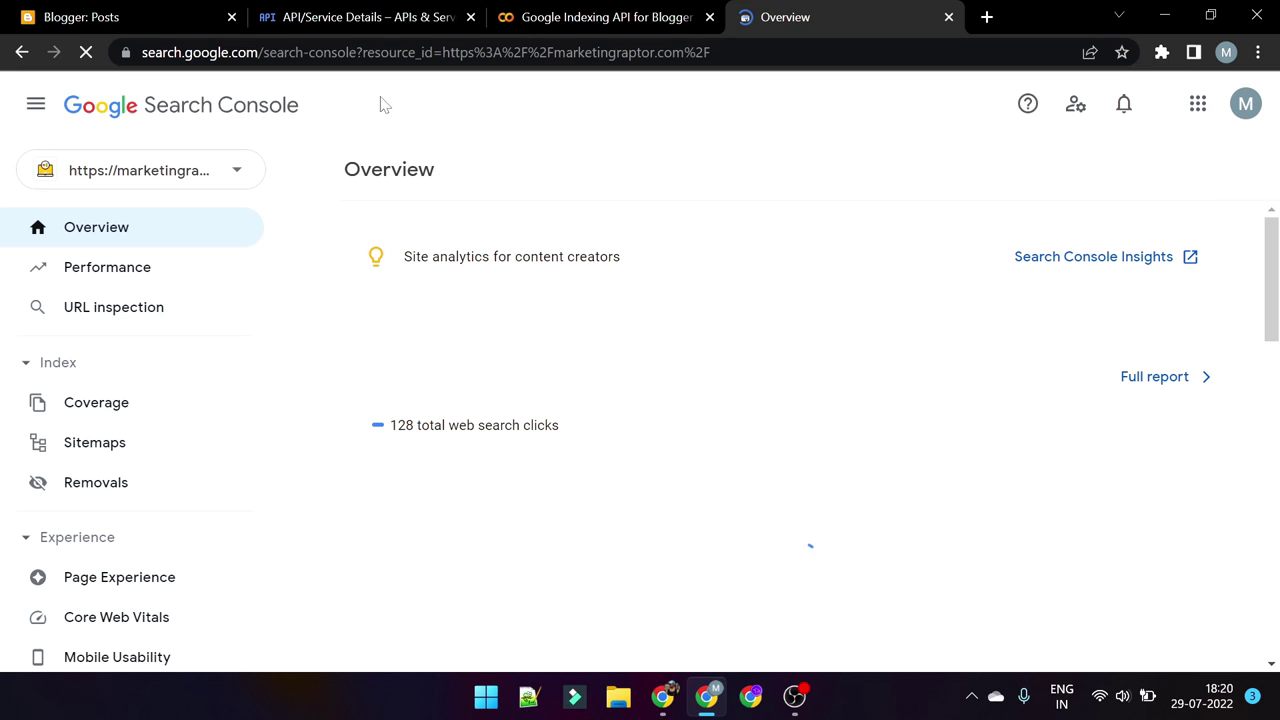
left_click(172, 182)
left_click(212, 264)
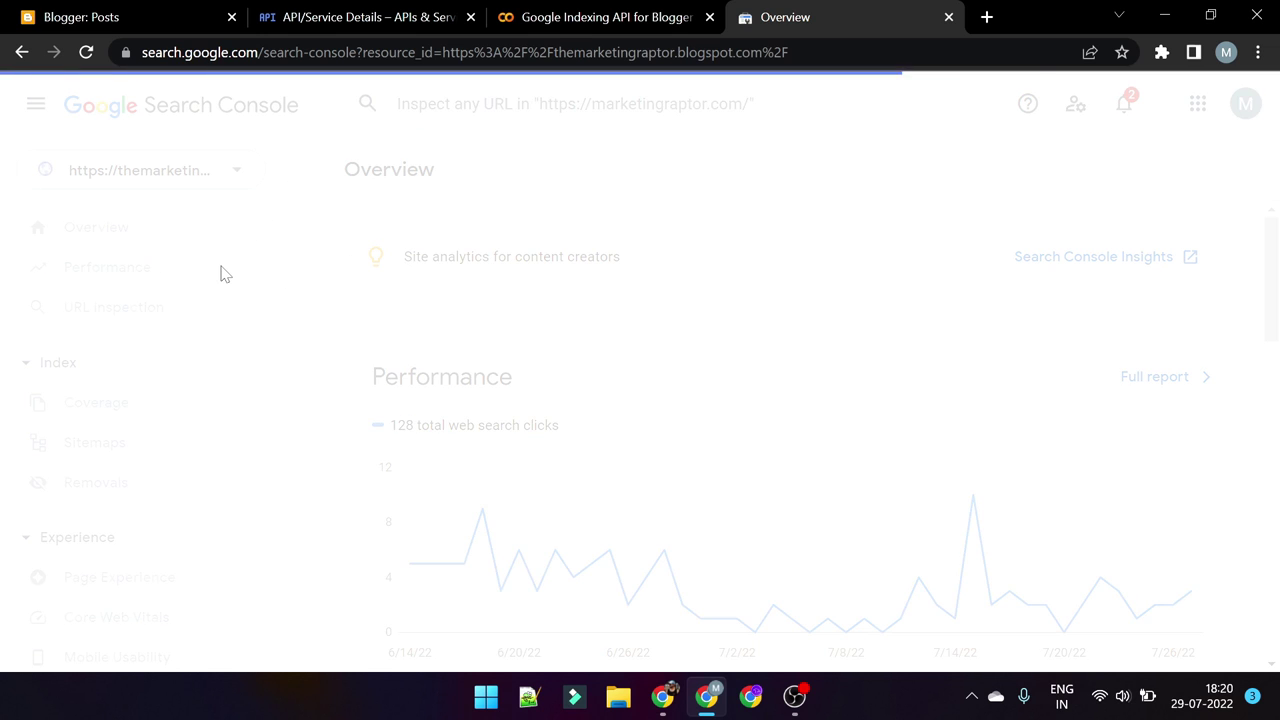
left_click(555, 104)
key("ctrl+v")
key("Return")
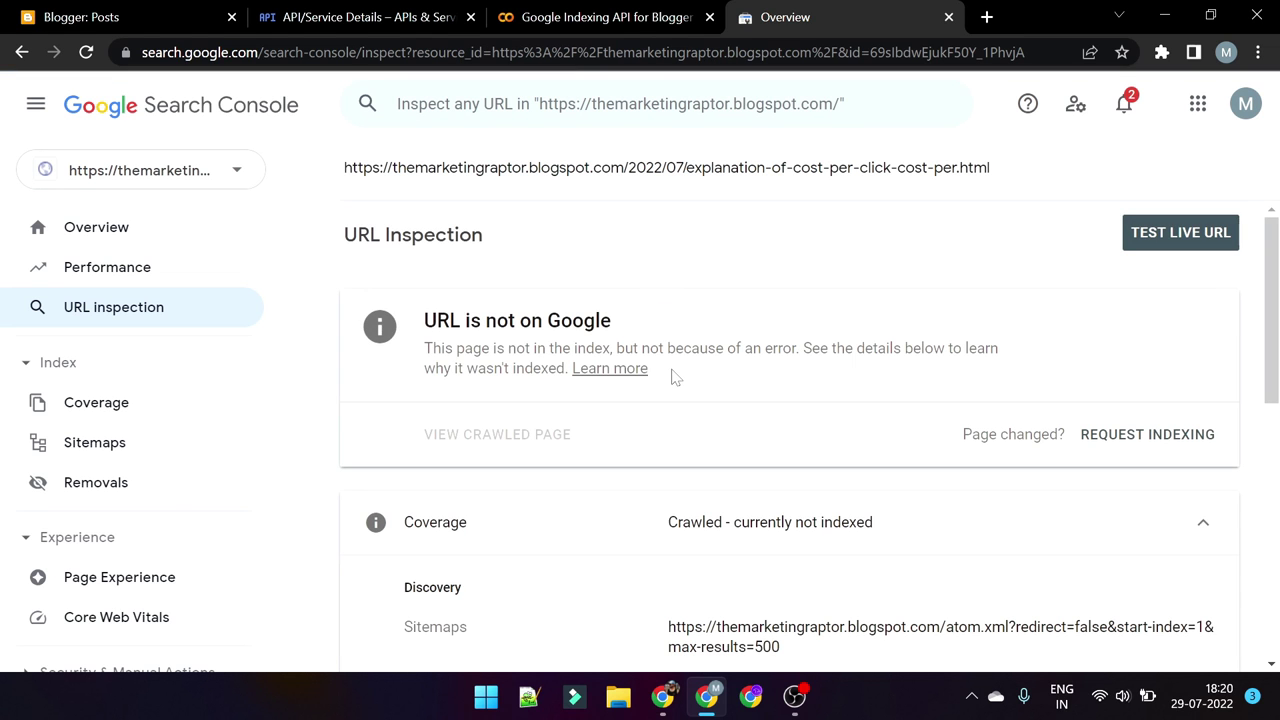
scroll(494, 257, "down", 3)
scroll(494, 257, "up", 2)
scroll(646, 343, "down", 3)
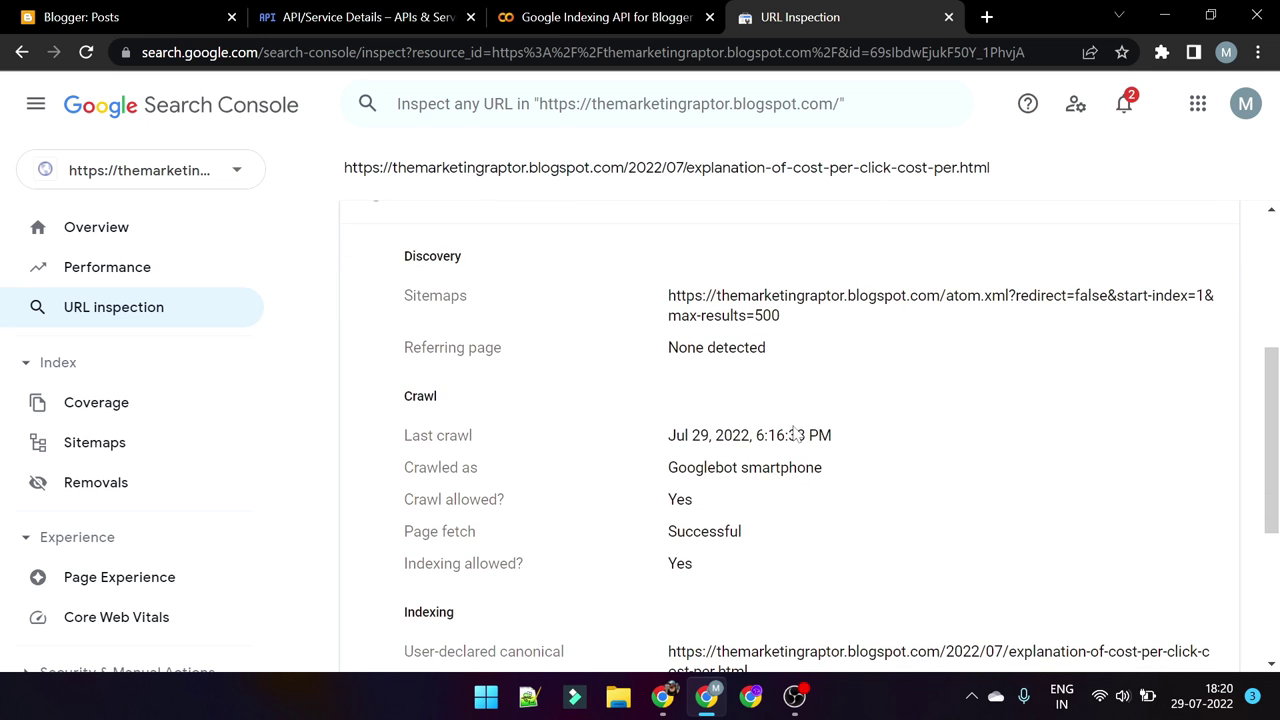
Step: Compare the inspected post's last crawl time with the completion time of the Colab cell, then recheck its index status
left_click_drag(776, 435, 806, 435)
left_click(797, 453)
left_click(598, 17)
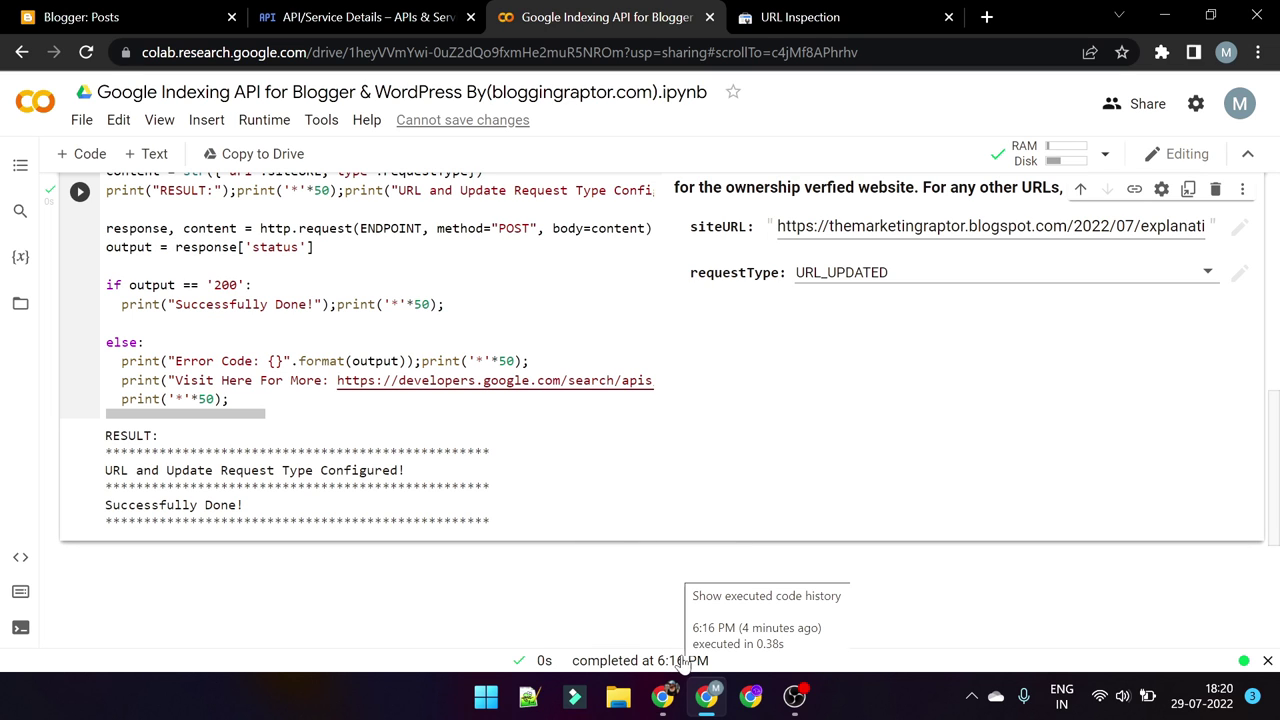
left_click(800, 17)
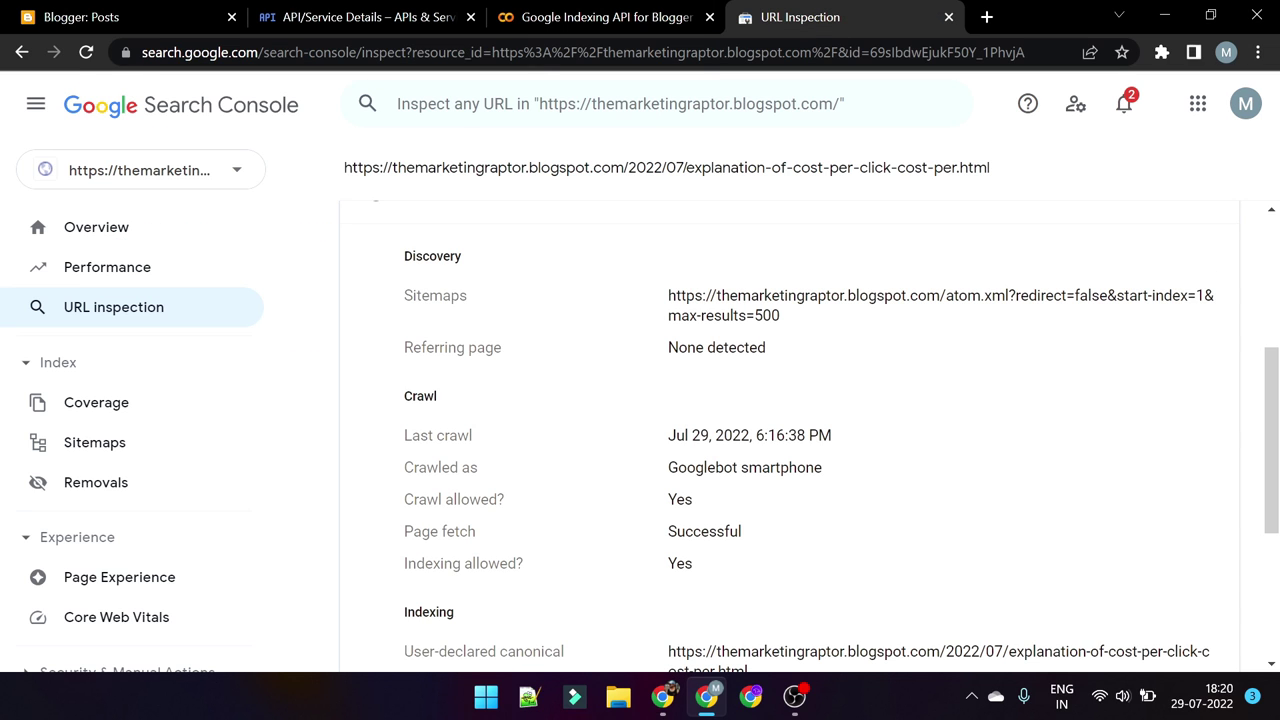
left_click_drag(764, 436, 818, 436)
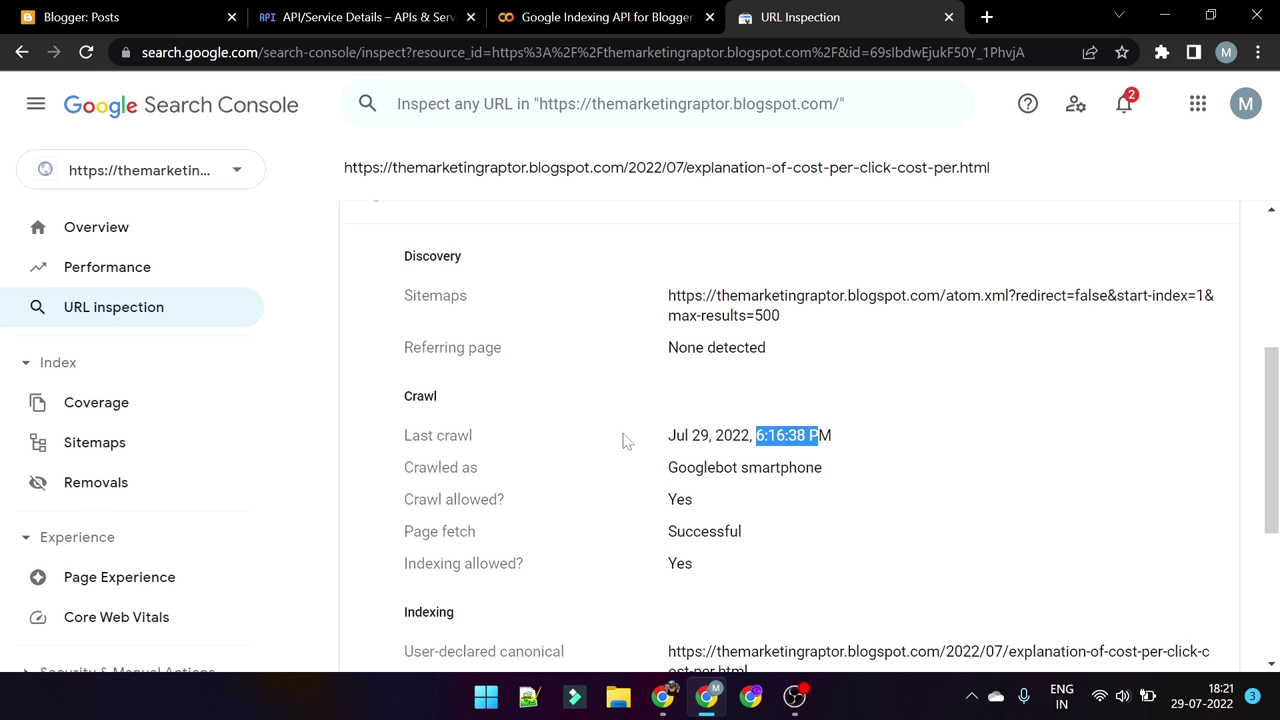
scroll(623, 441, "up", 3)
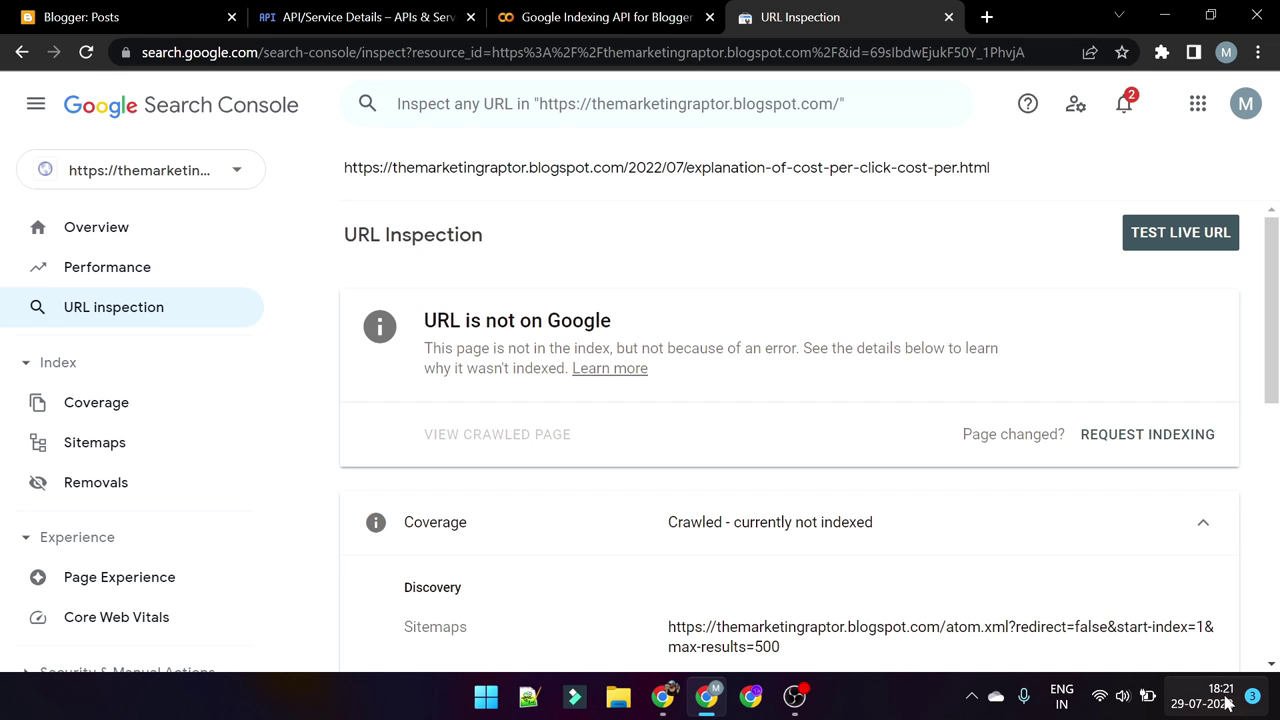
mouse_move(1230, 708)
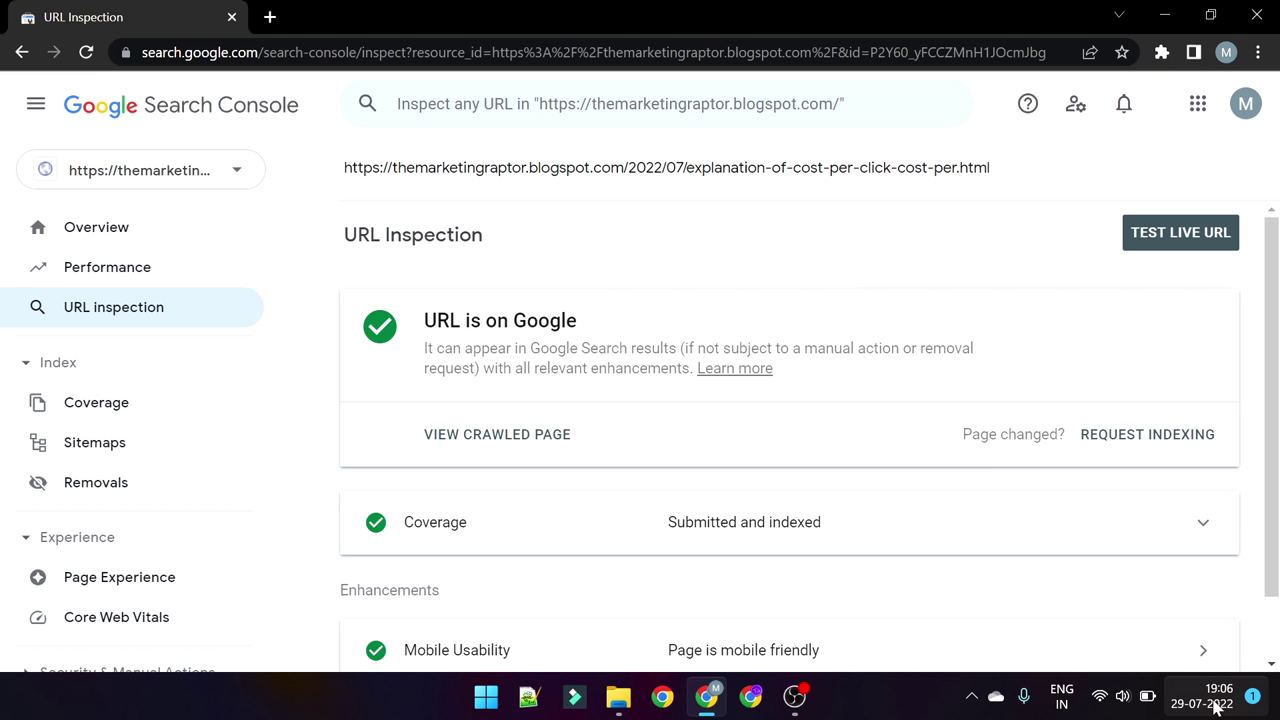
Step: Inspect the cost-per-click post's URL again to refresh its index status
mouse_move(1220, 700)
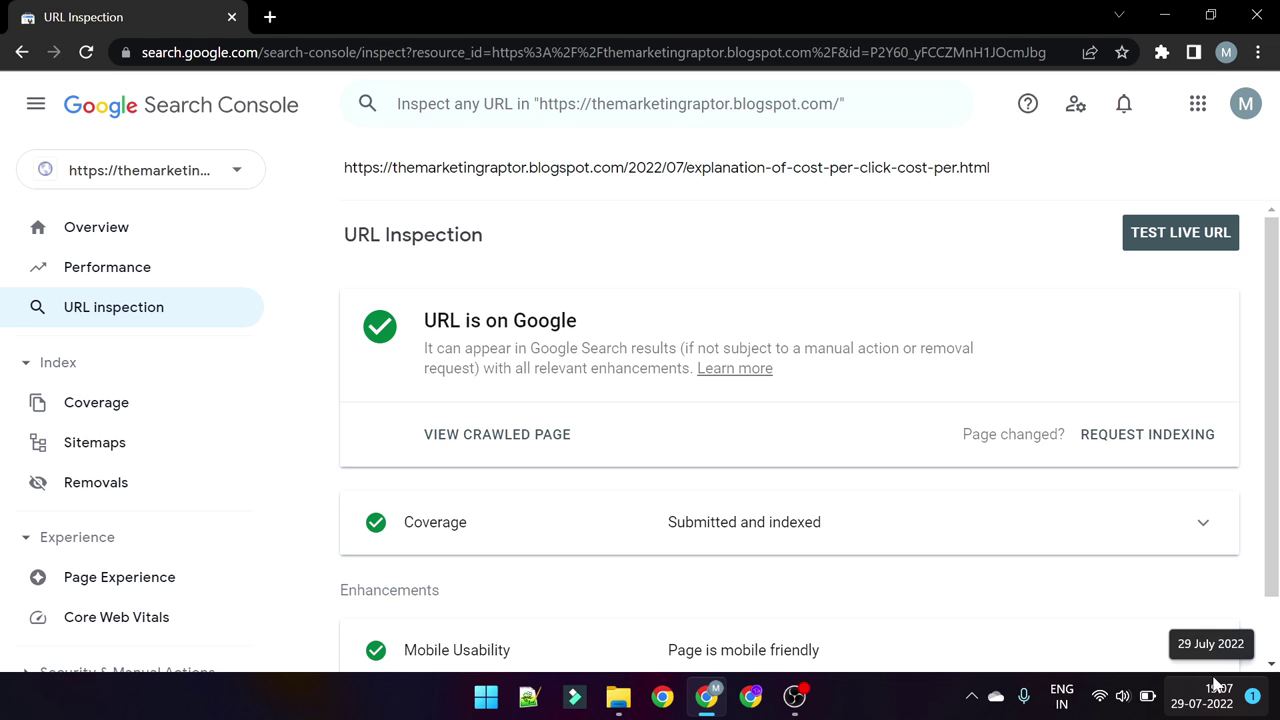
left_click(725, 118)
left_click(727, 172)
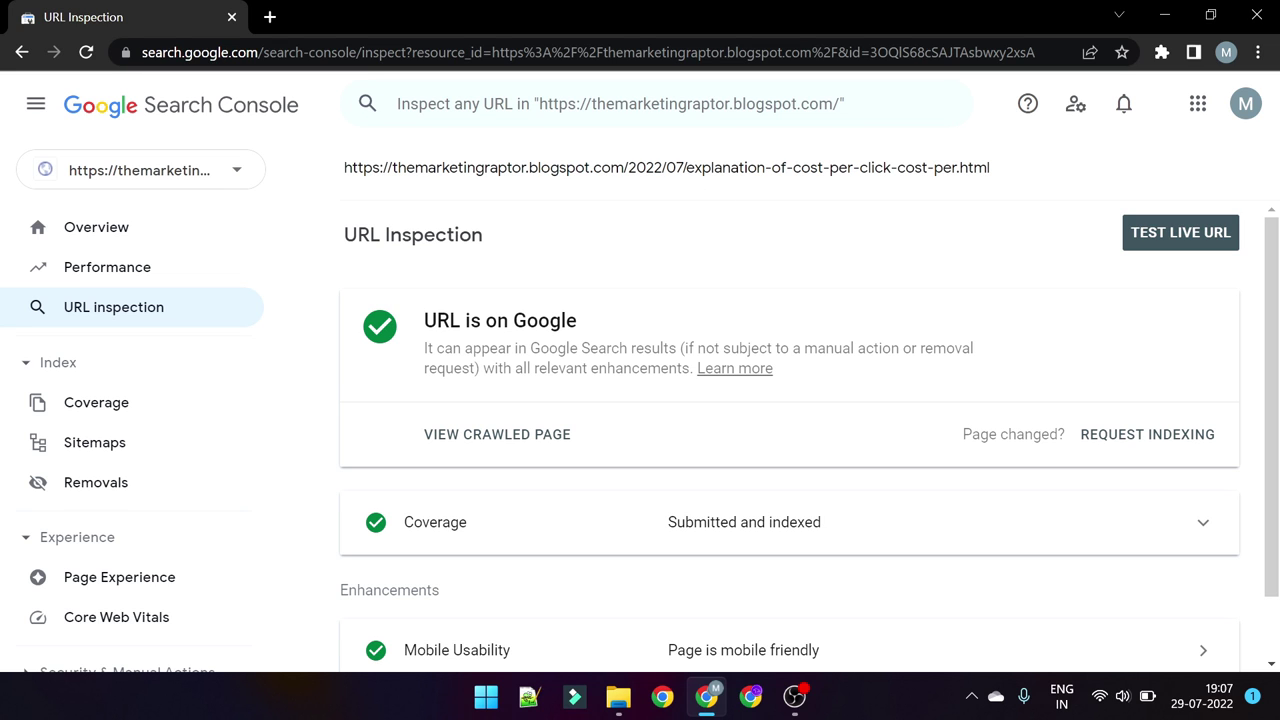
Step: Expand the Coverage details of the post, check the last crawl time, and collapse the details again
scroll(745, 495, "down", 1)
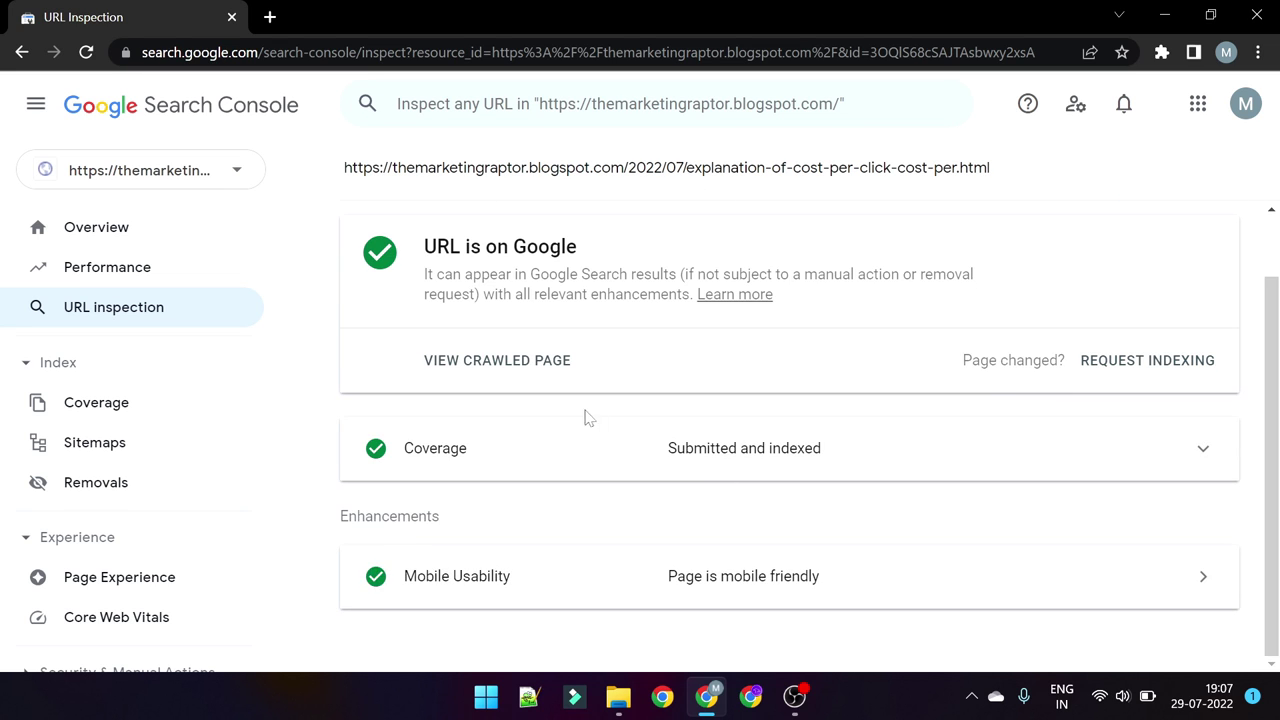
left_click(582, 451)
scroll(737, 465, "down", 3)
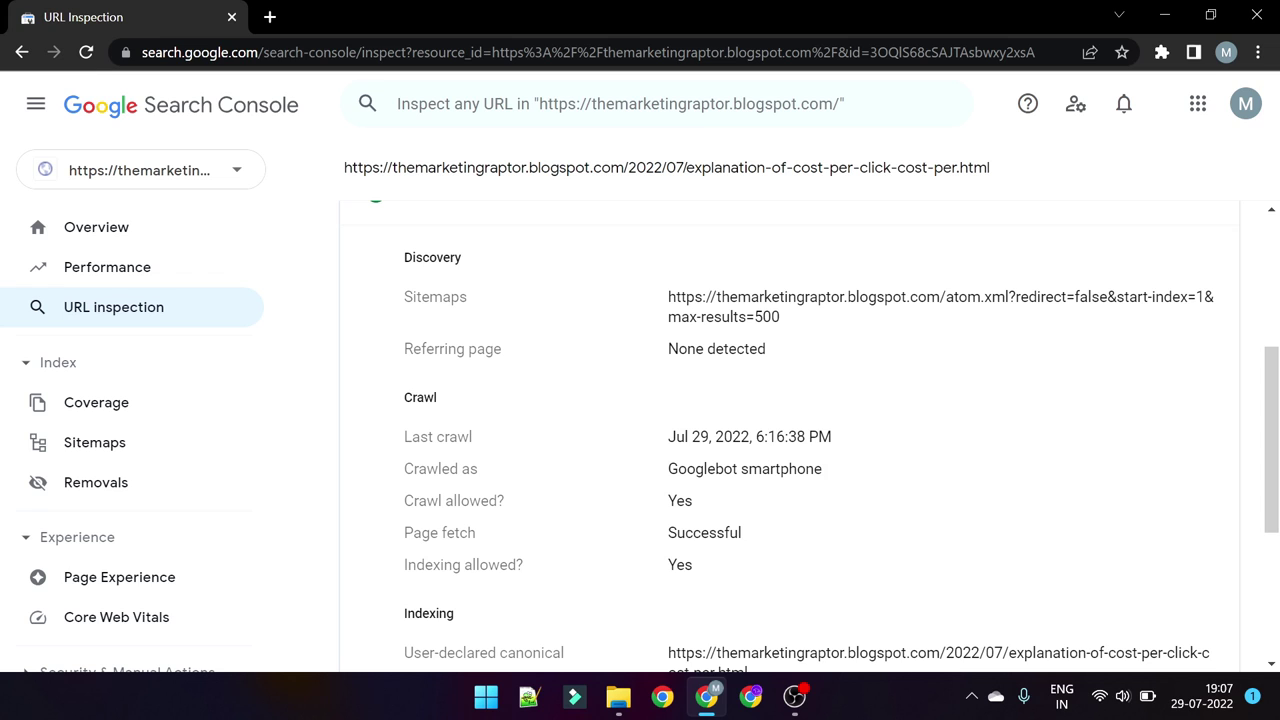
left_click_drag(757, 437, 806, 437)
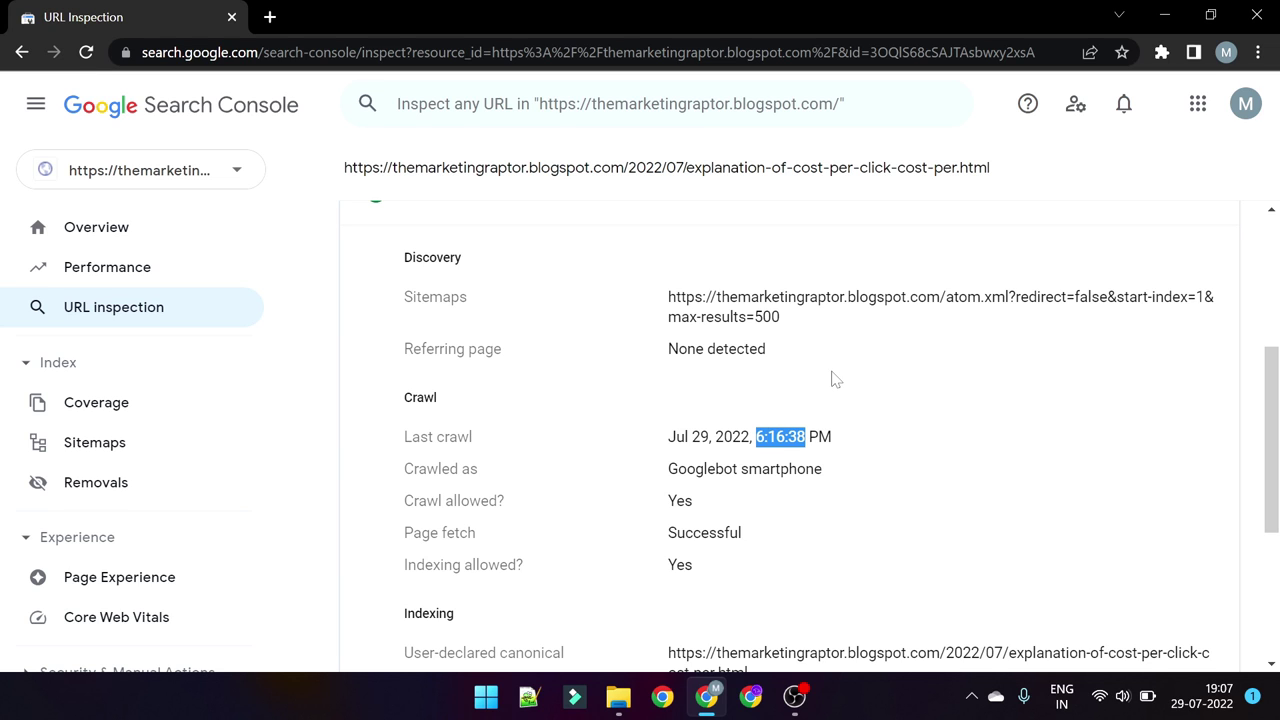
scroll(942, 366, "up", 1)
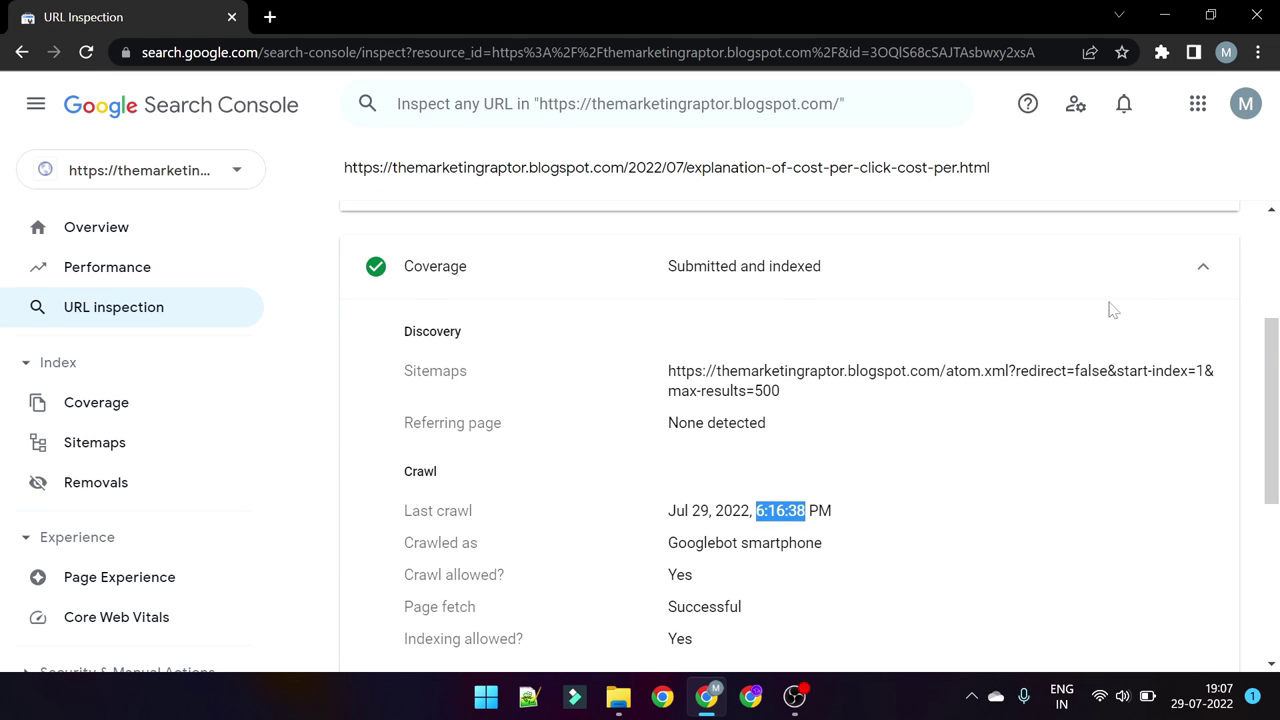
left_click(1150, 285)
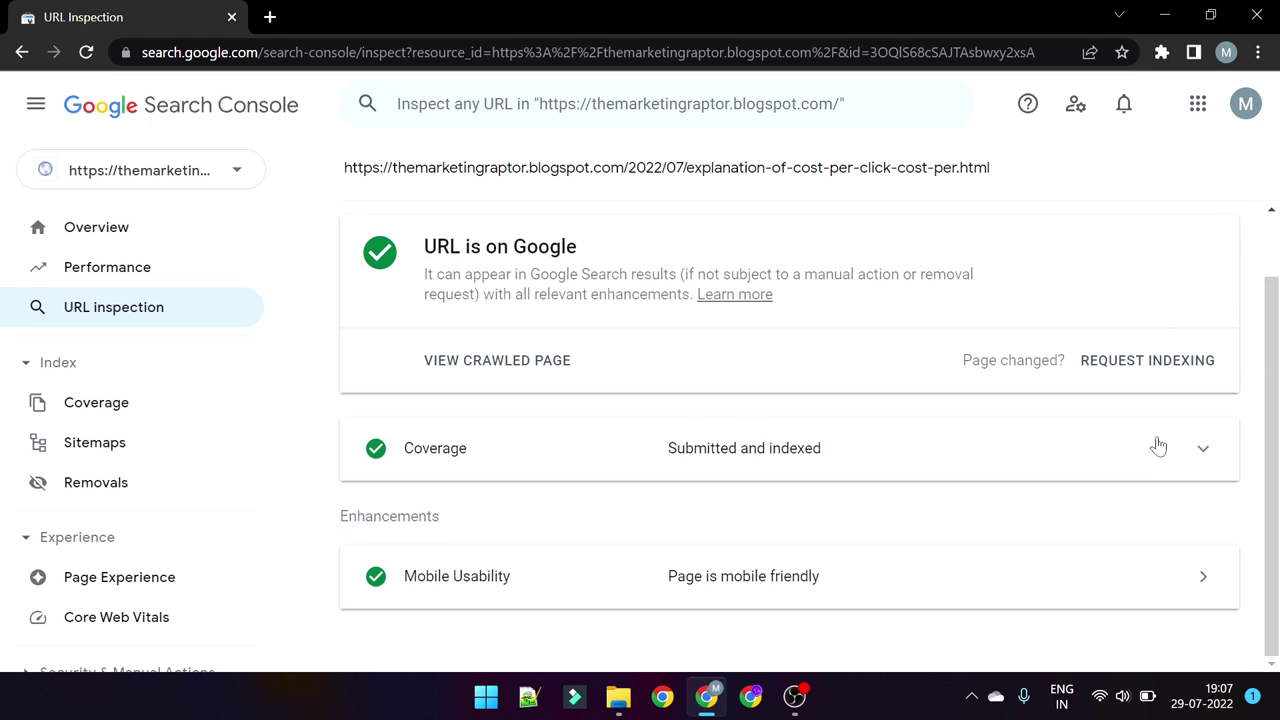
left_click(1157, 445)
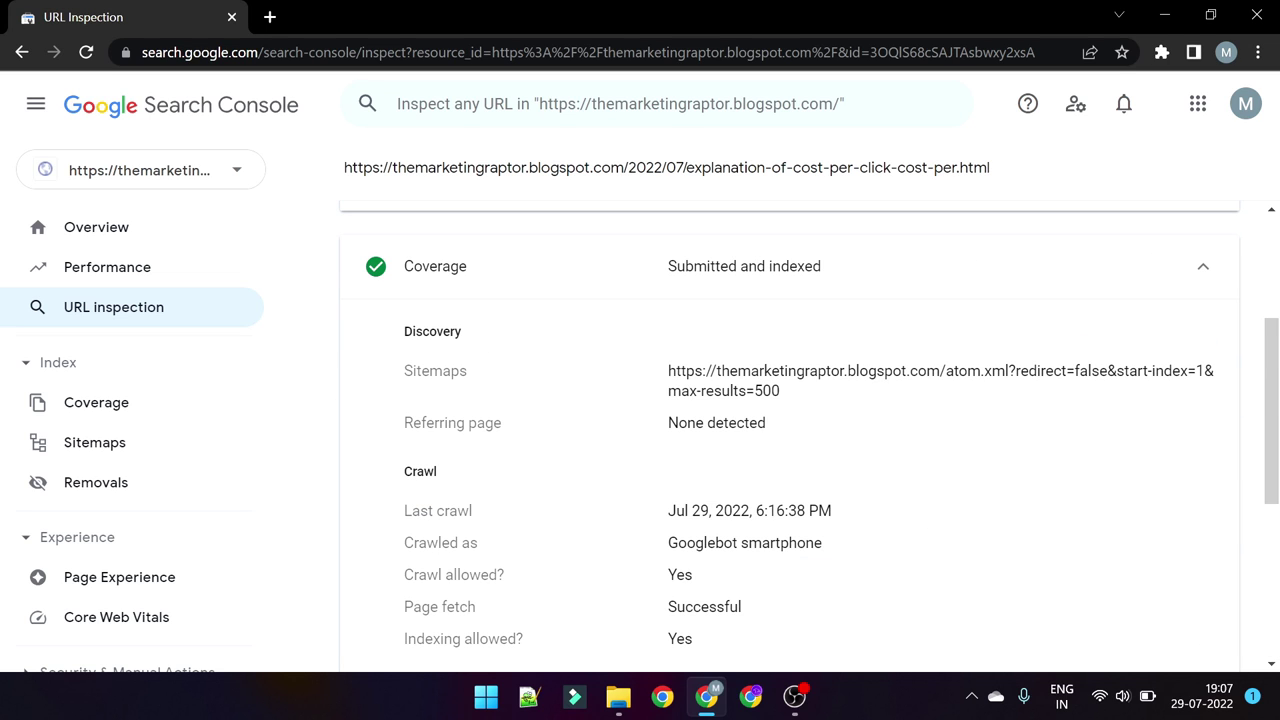
left_click(1151, 283)
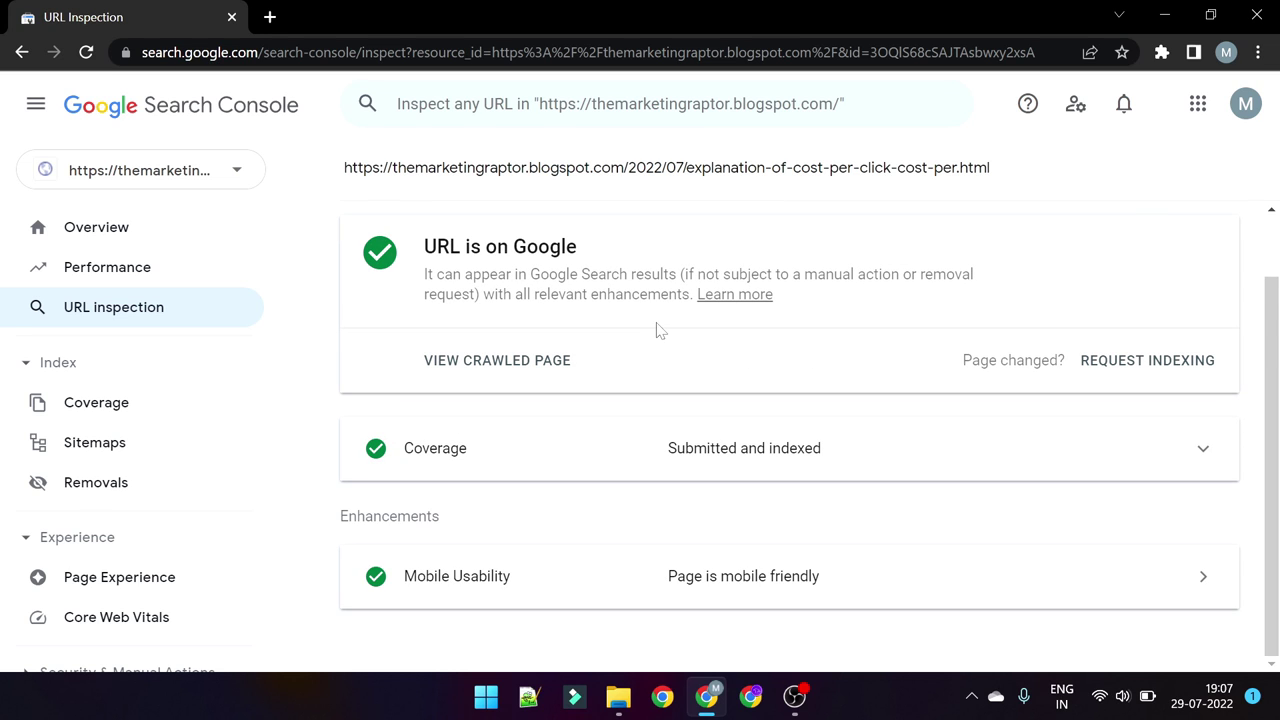